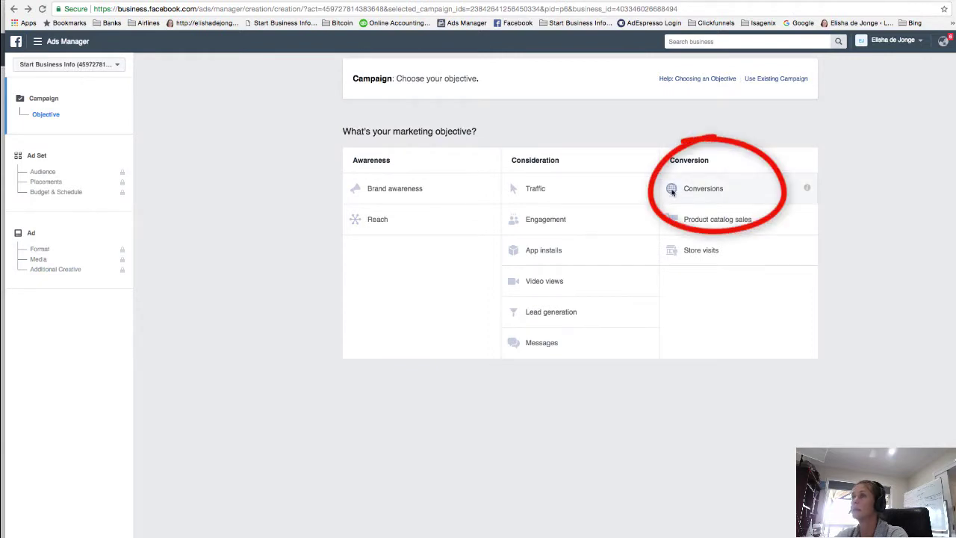
# Pick the Conversions objective, name the campaign 'Conversions Wifi Ebook', and continue to the ad set.
pyautogui.click(703, 188)
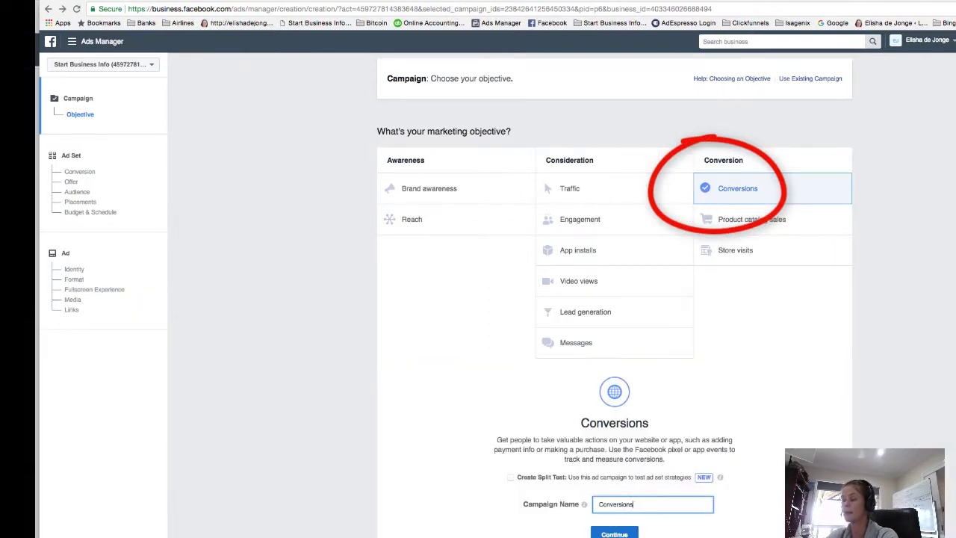
pyautogui.write('W/')
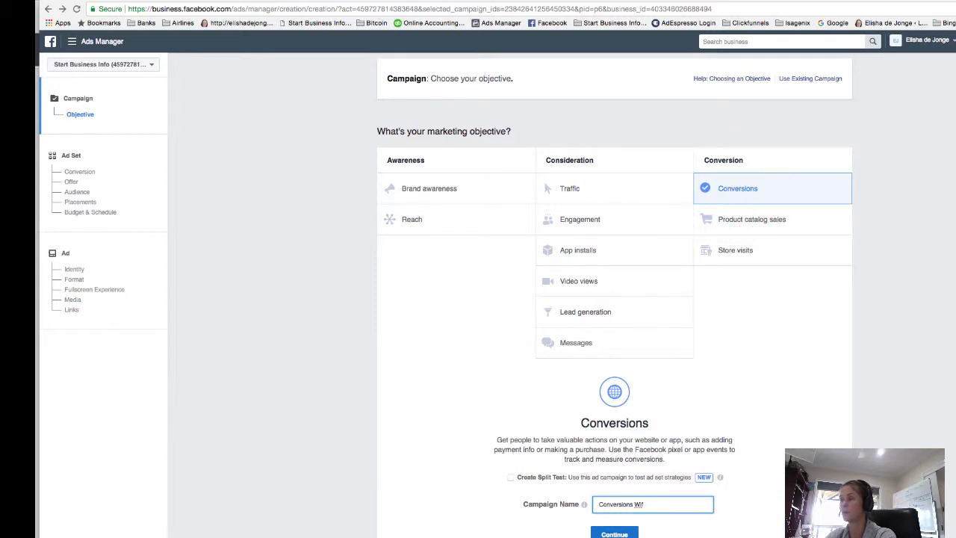
pyautogui.write('i Ebook')
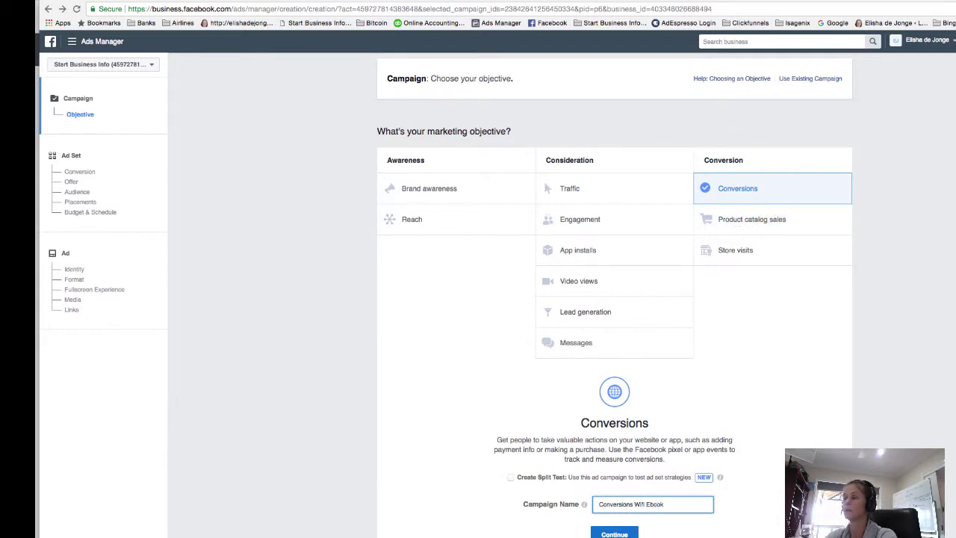
pyautogui.click(620, 533)
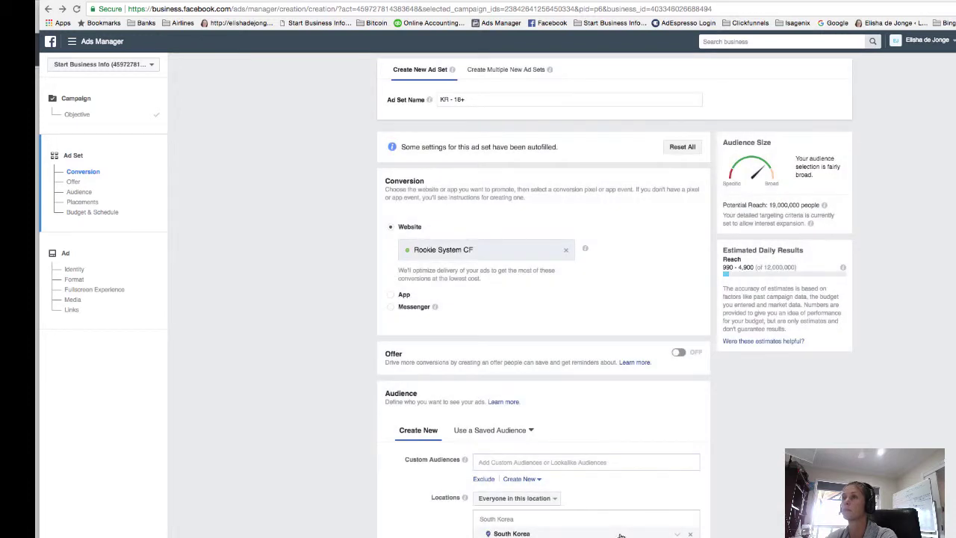
# Clear the preset conversion event and rename the ad set 'USA 30+ Wifi Ebook'.
pyautogui.click(566, 249)
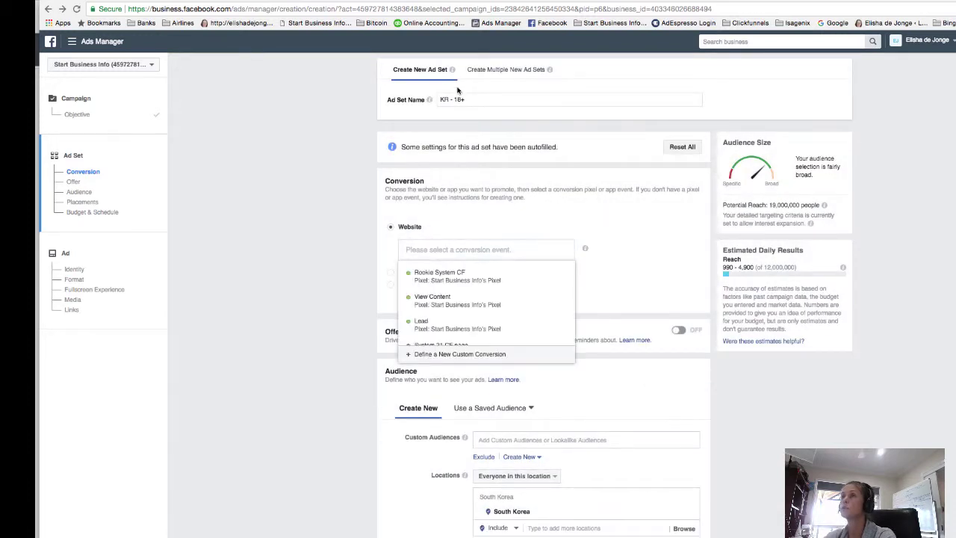
pyautogui.tripleClick(562, 102)
pyautogui.press('BackSpace')
pyautogui.write('USA')
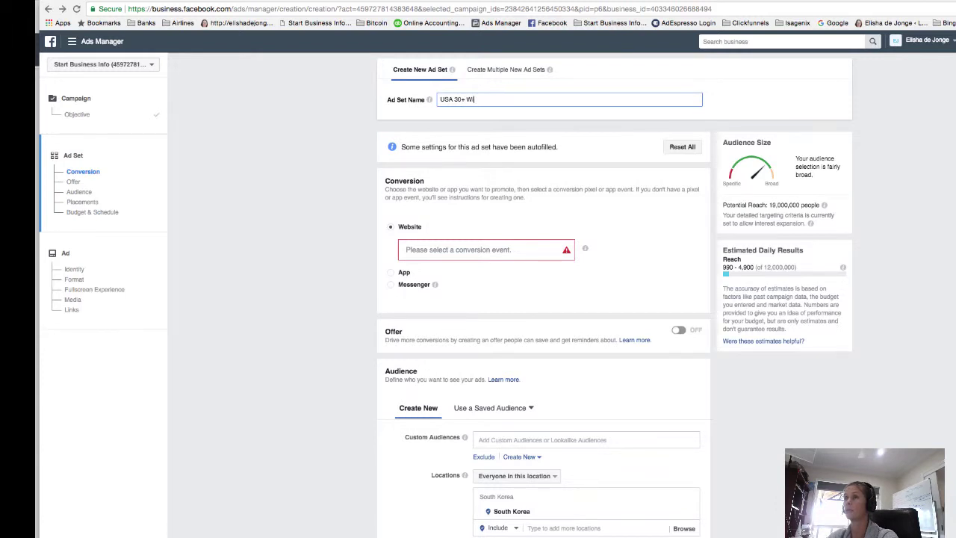
pyautogui.write('30+ Wifi Ebook')
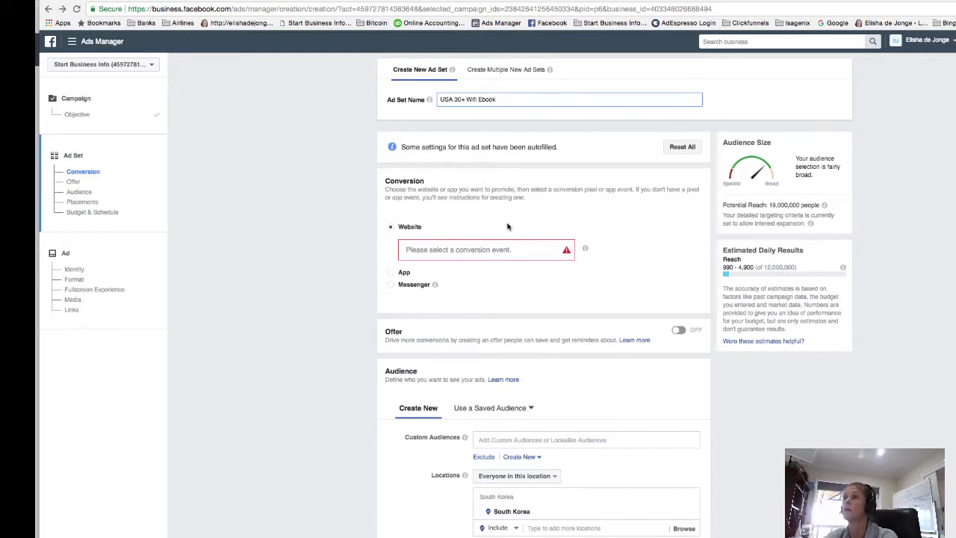
# Choose Lead as the ad set's website conversion event.
pyautogui.moveTo(403, 247)
pyautogui.click(427, 250)
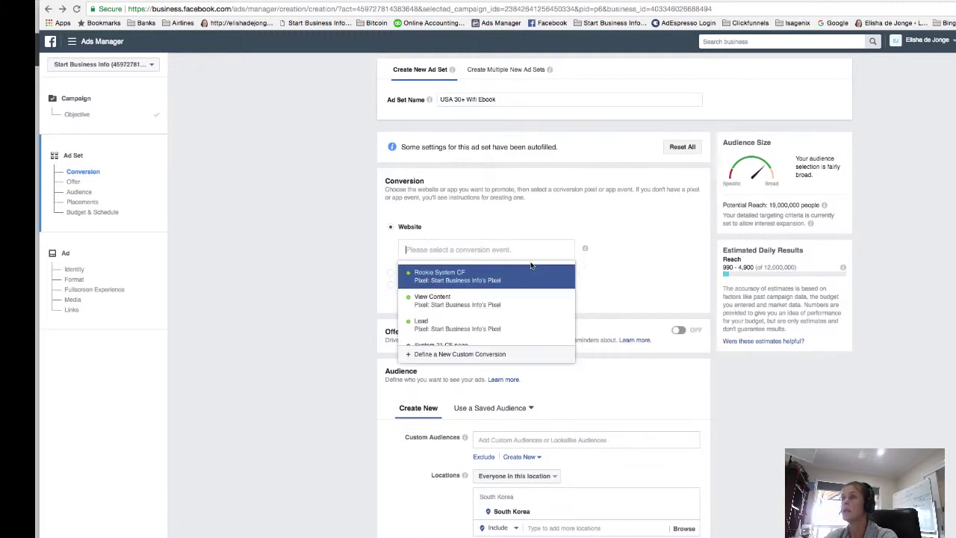
pyautogui.moveTo(480, 331)
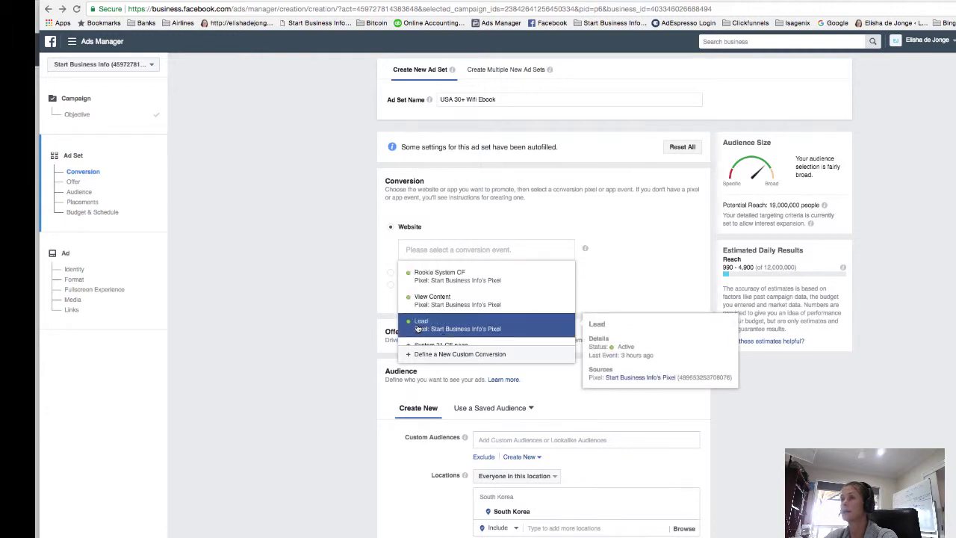
pyautogui.click(479, 331)
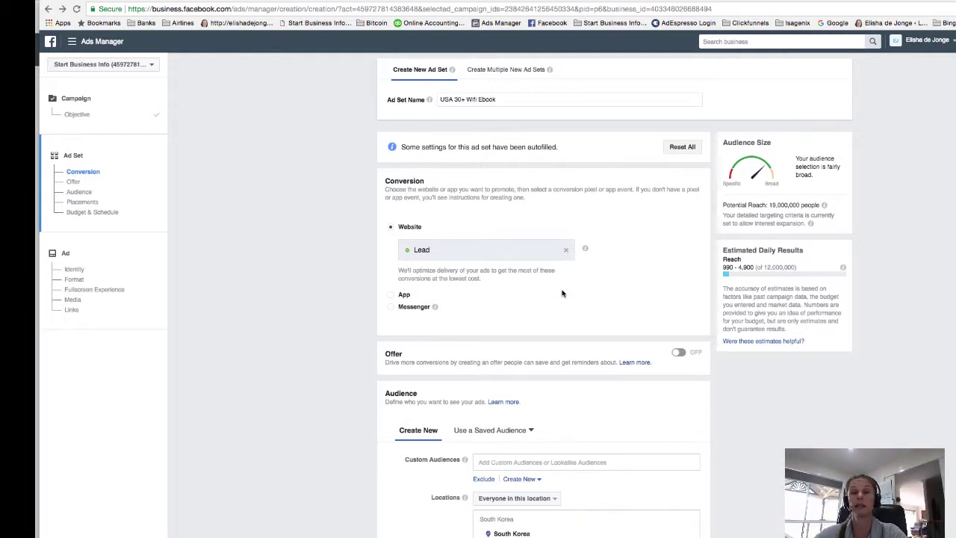
# Add the Lookalike (US, 1%) - SBI Blog Posts 180d custom audience.
pyautogui.scroll(-2, 564, 320)
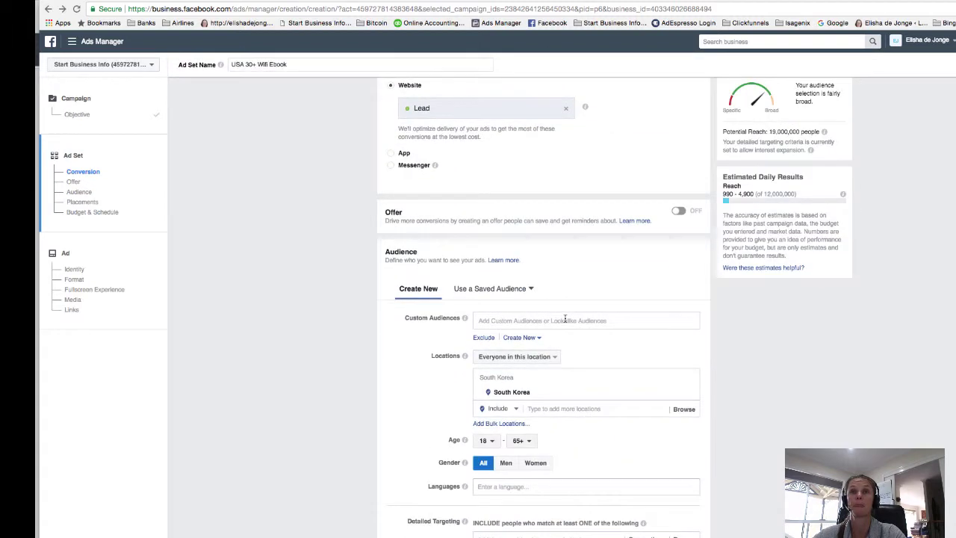
pyautogui.scroll(1, 530, 321)
pyautogui.click(517, 319)
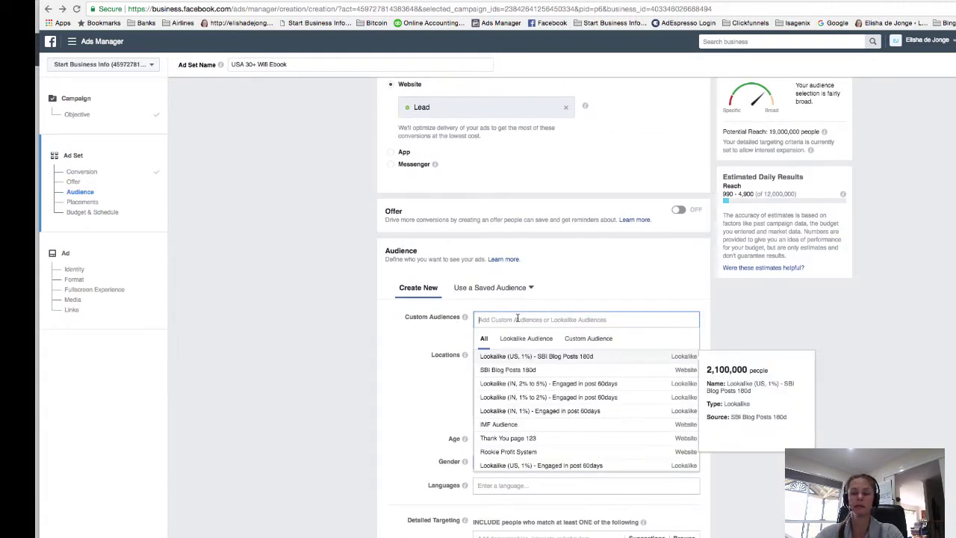
pyautogui.write('l')
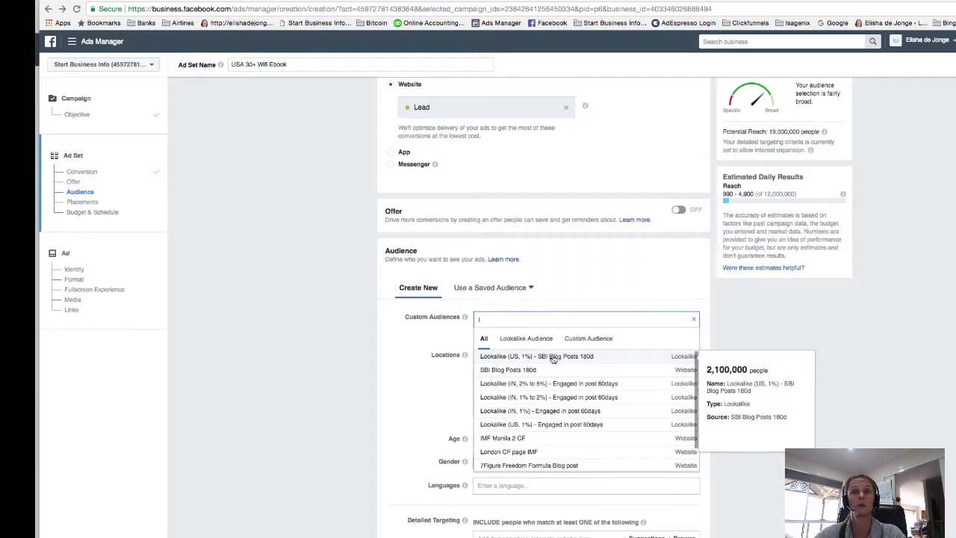
pyautogui.press('Return')
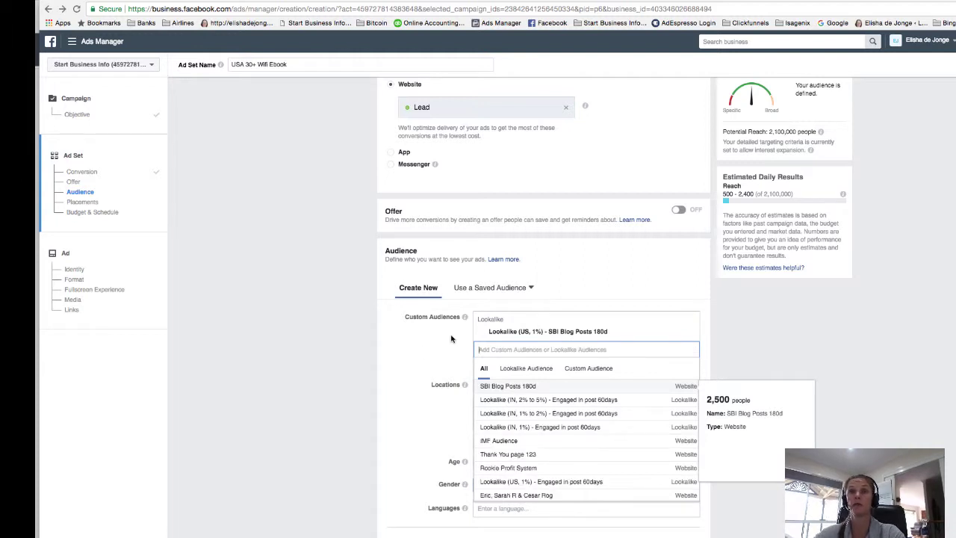
pyautogui.click(450, 346)
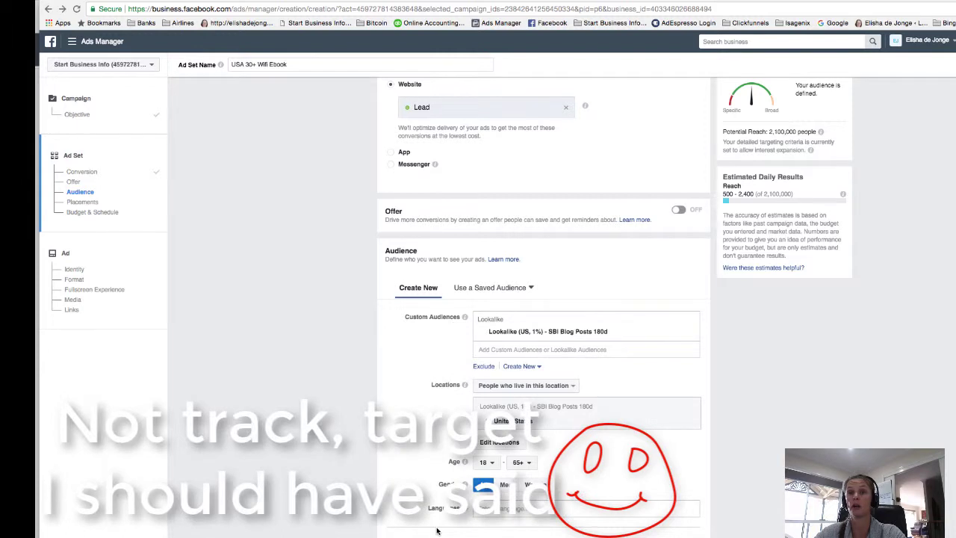
# Set the audience age range from 30 to 60.
pyautogui.scroll(-2, 455, 522)
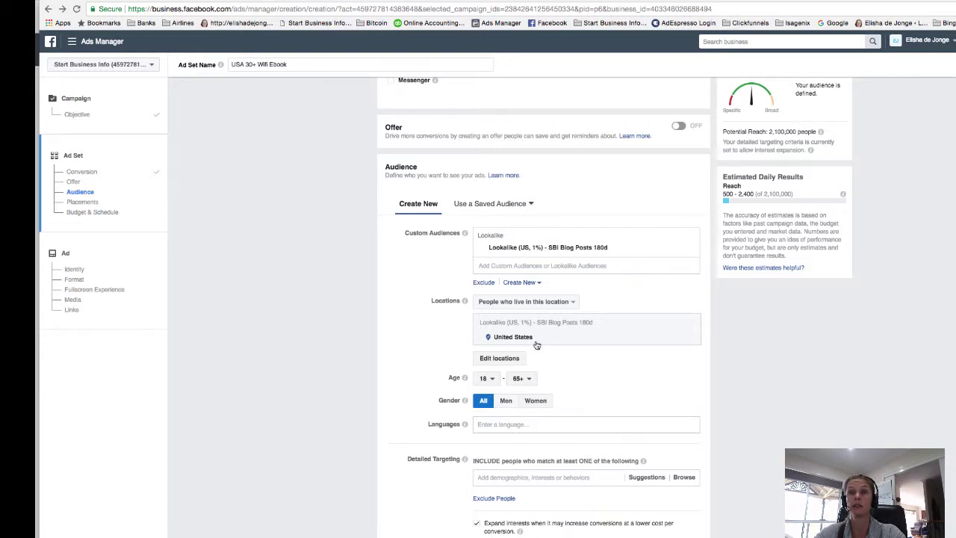
pyautogui.click(491, 379)
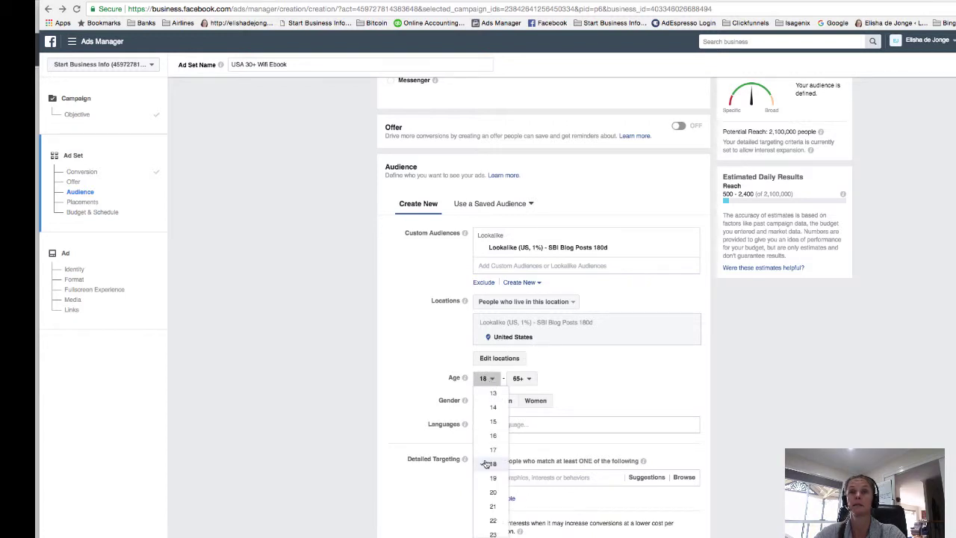
pyautogui.scroll(-2, 486, 463)
pyautogui.scroll(-2, 490, 440)
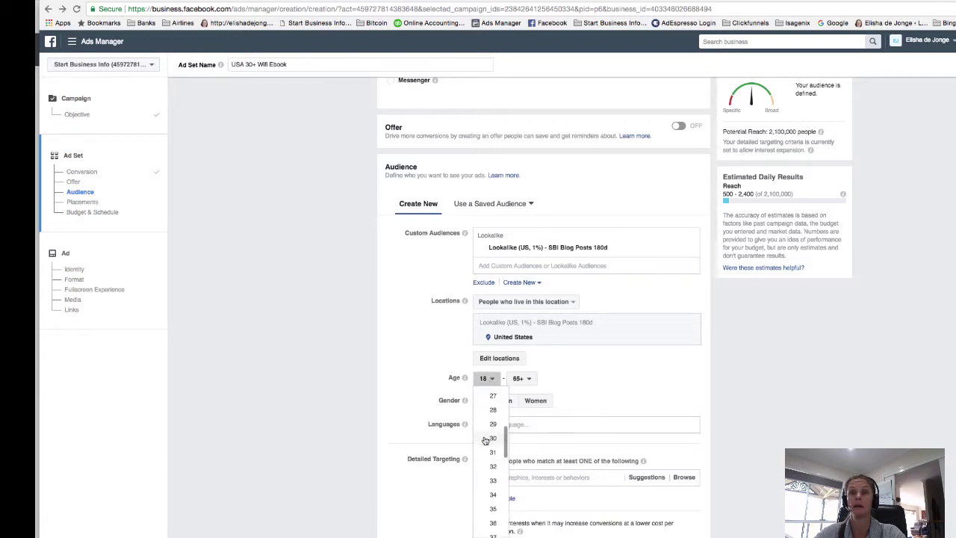
pyautogui.press('Return')
pyautogui.click(525, 379)
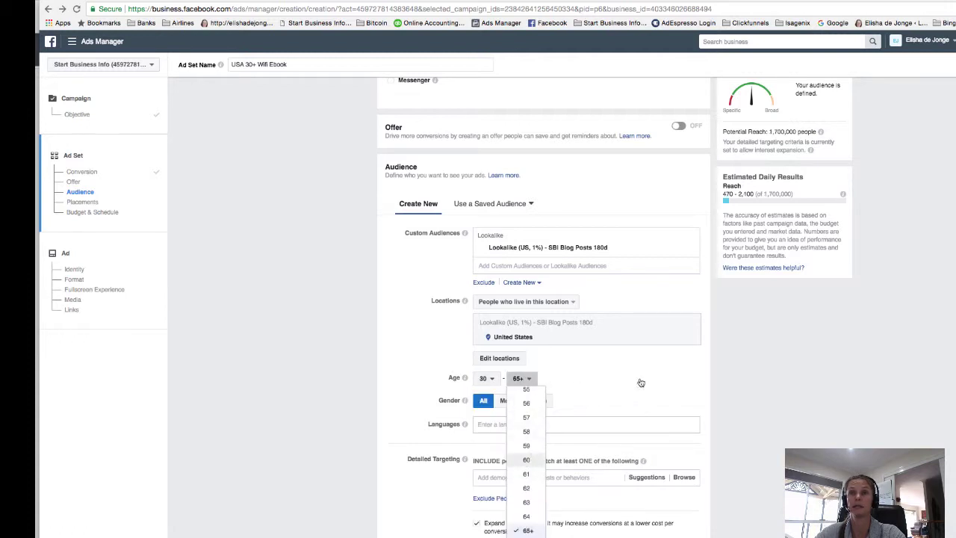
pyautogui.press('Return')
# Switch to manual placements and turn off Messenger Home and all Audience Network placements.
pyautogui.scroll(-5, 640, 386)
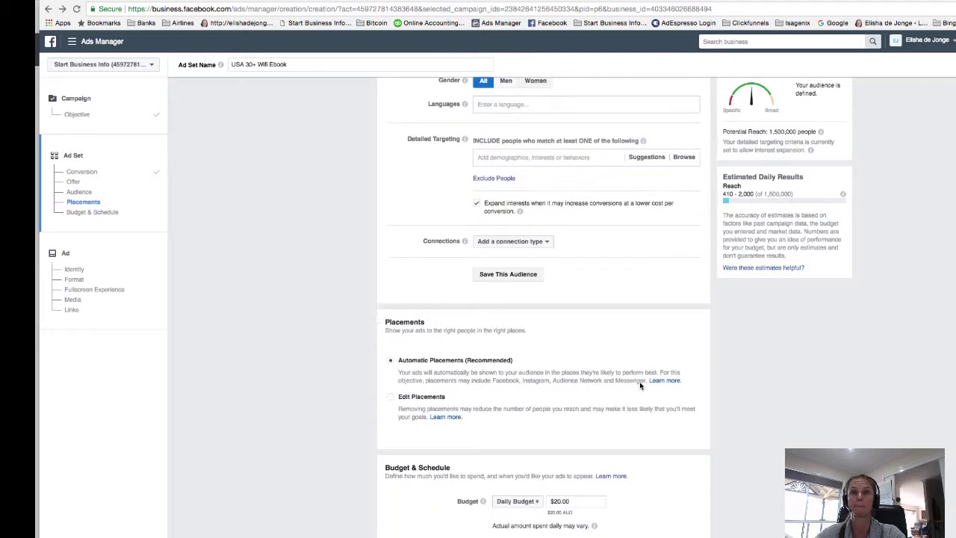
pyautogui.scroll(-1, 640, 385)
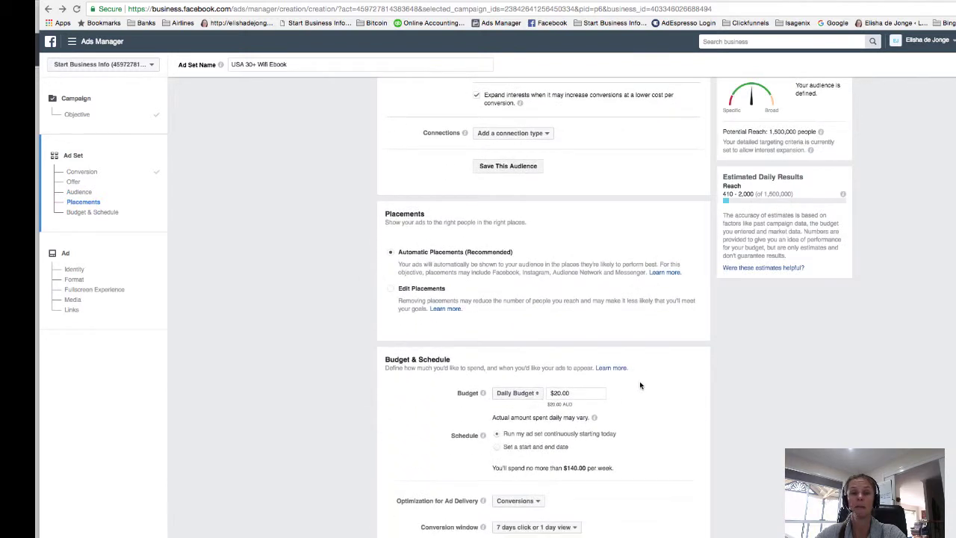
pyautogui.click(390, 289)
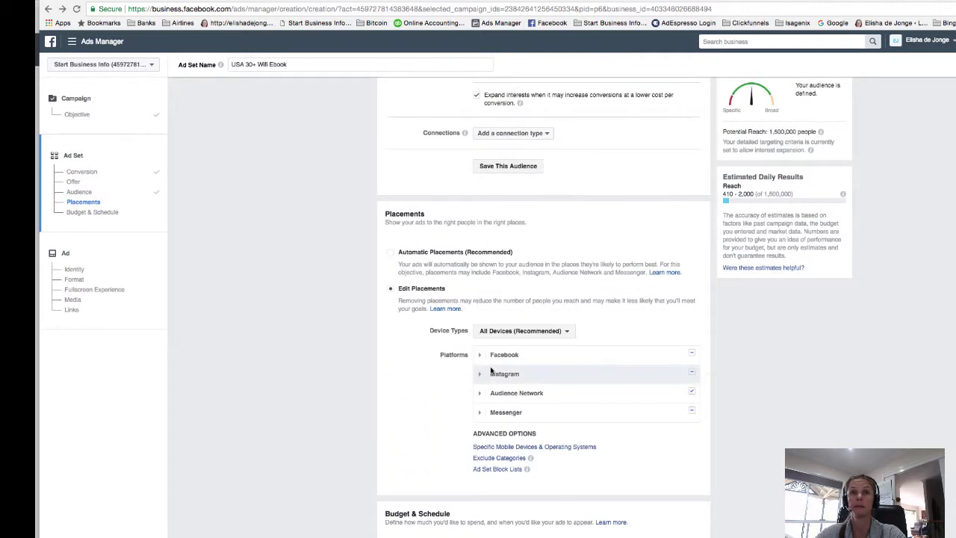
pyautogui.click(480, 411)
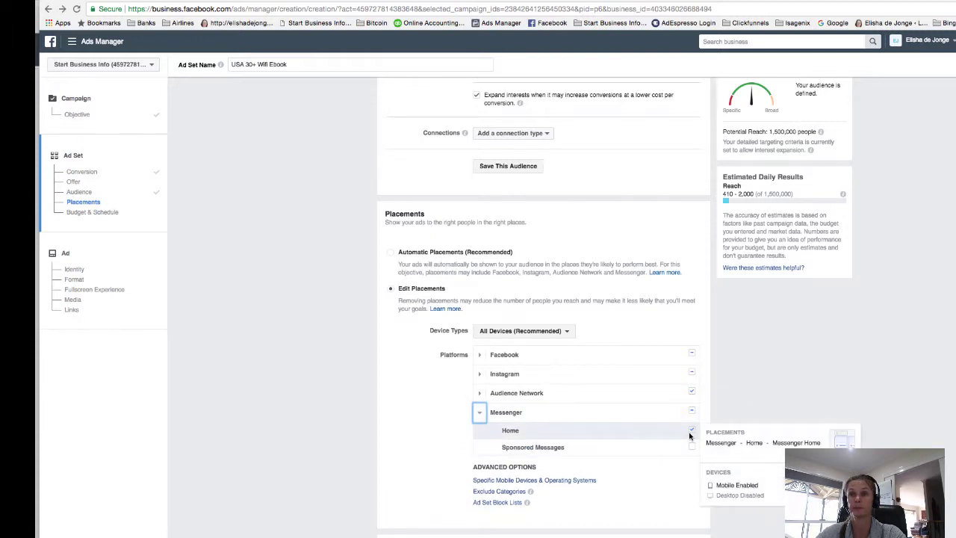
pyautogui.click(690, 432)
pyautogui.click(479, 393)
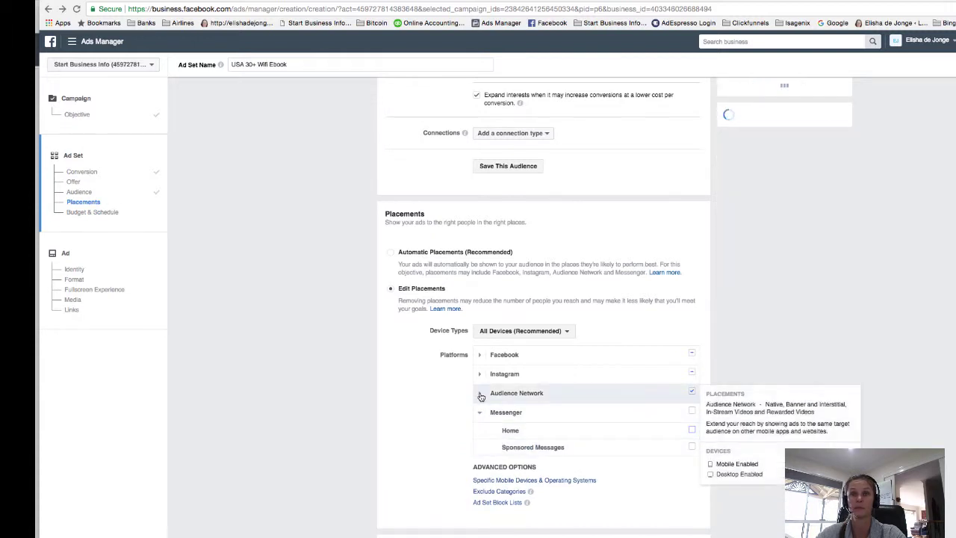
pyautogui.click(692, 411)
pyautogui.click(693, 428)
pyautogui.click(692, 445)
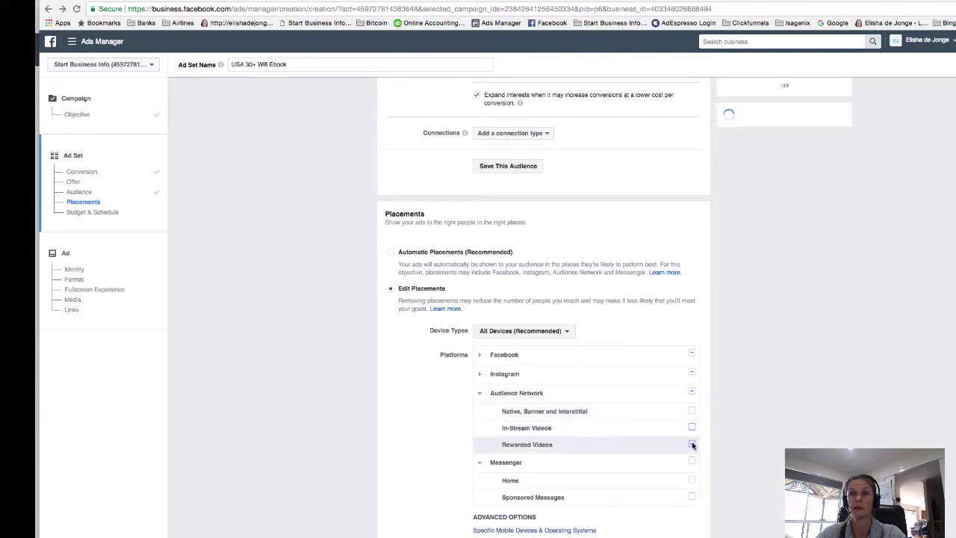
# Turn off Instagram Feed, Facebook Right Column and Instant Articles, keeping only Facebook Feeds.
pyautogui.click(480, 374)
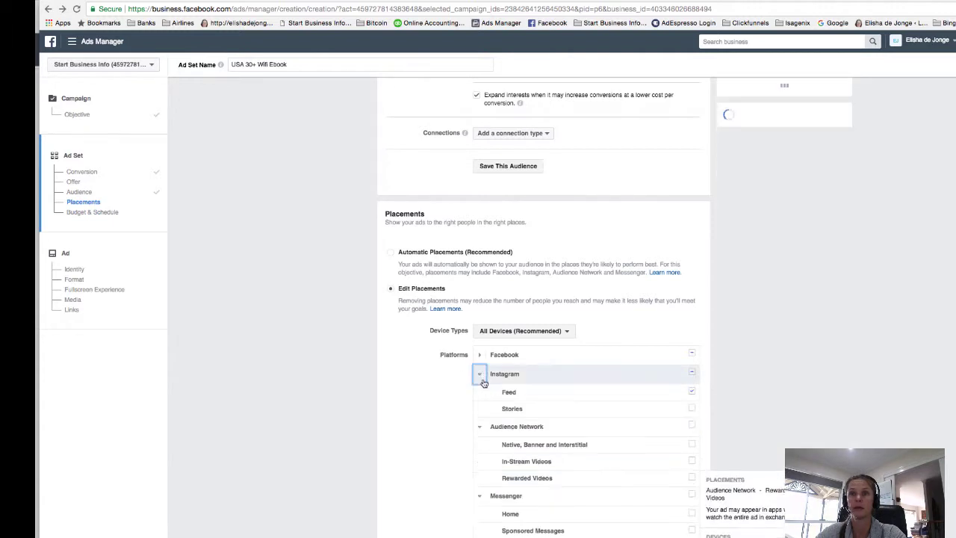
pyautogui.click(692, 394)
pyautogui.click(479, 355)
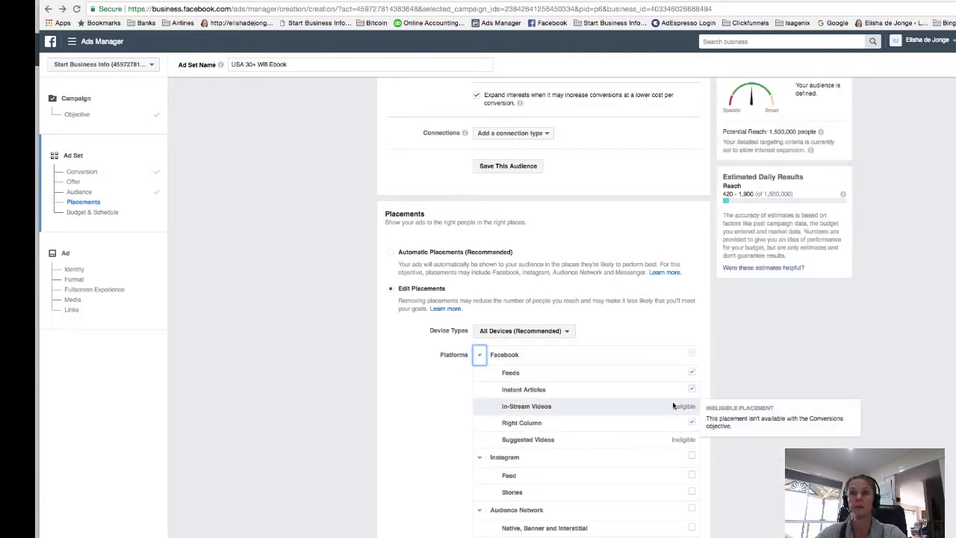
pyautogui.click(693, 423)
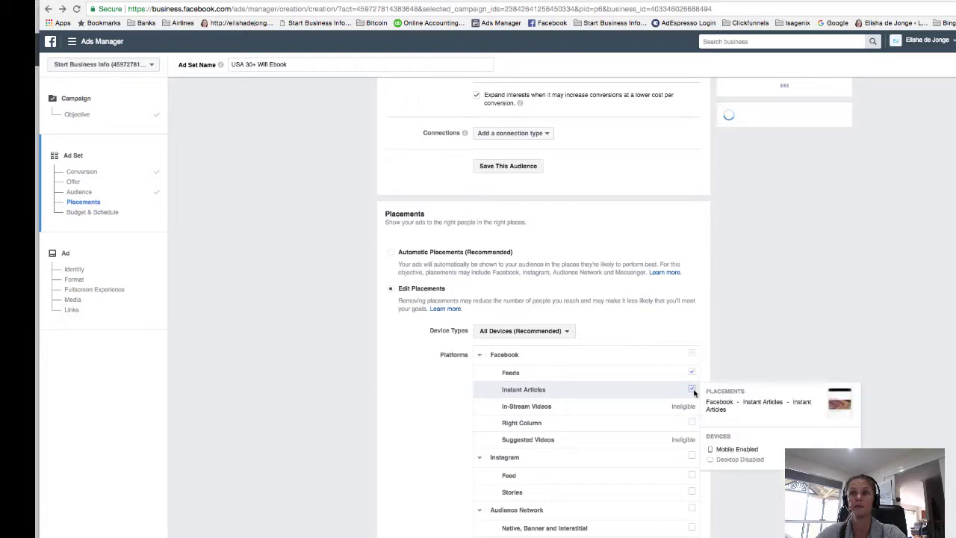
pyautogui.click(693, 389)
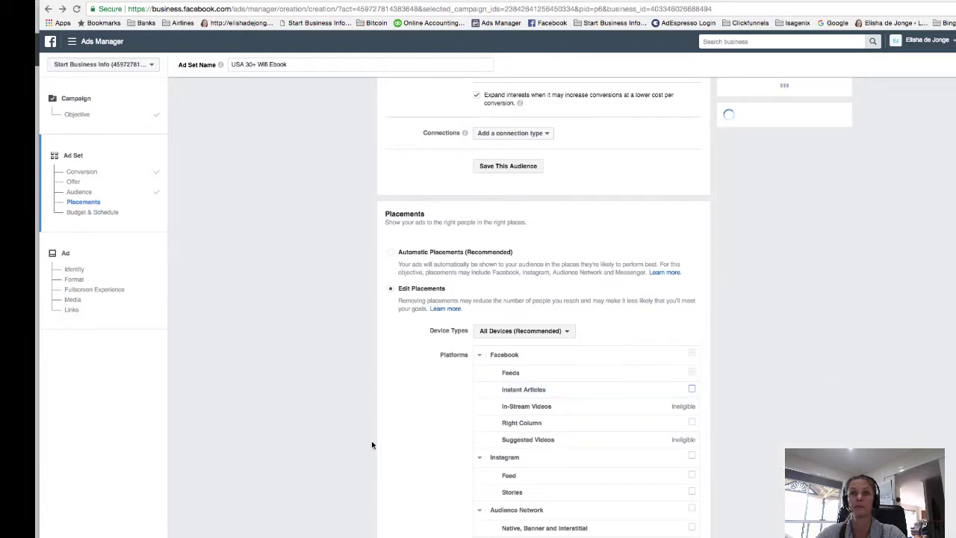
pyautogui.scroll(-7, 386, 445)
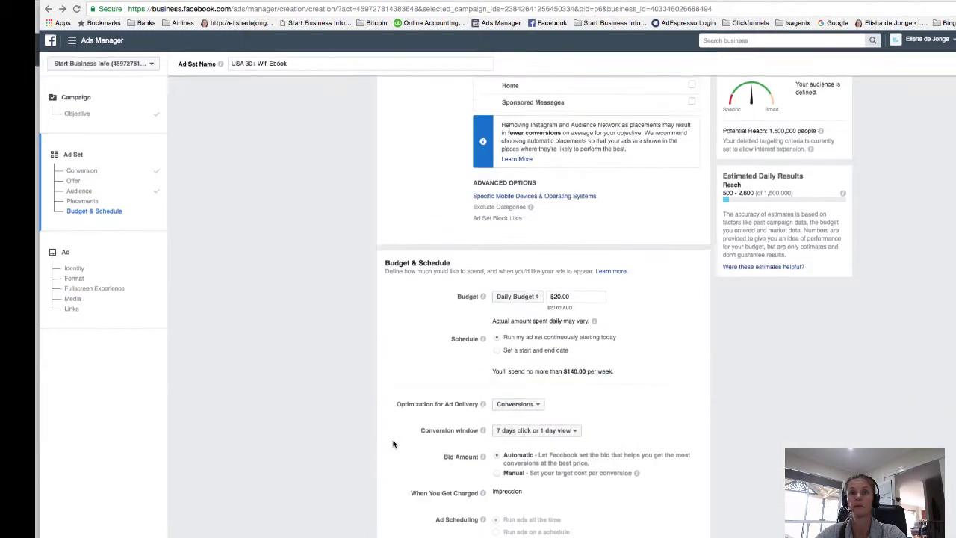
# Set a $10.00 daily budget and a 1 day click or view conversion window, then continue.
pyautogui.click(558, 297)
pyautogui.press('BackSpace')
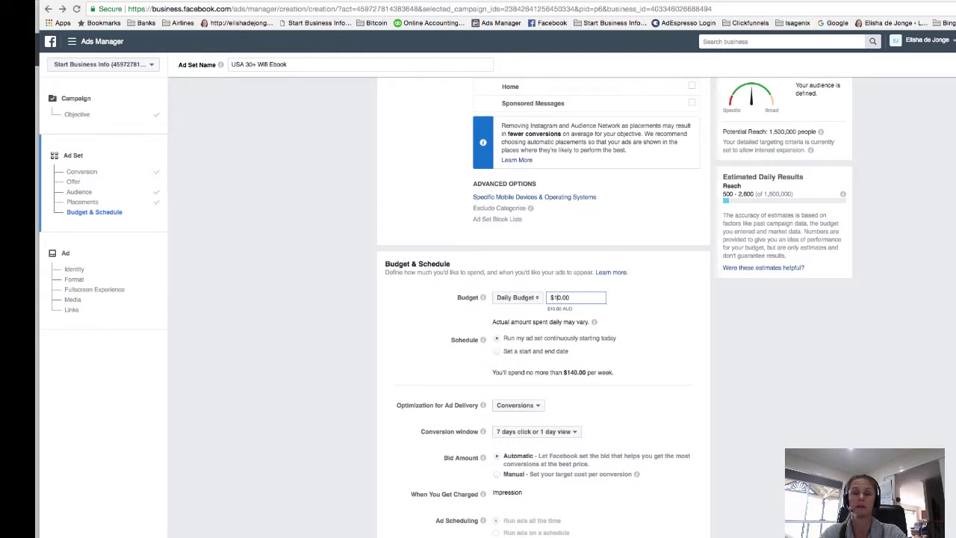
pyautogui.click(625, 407)
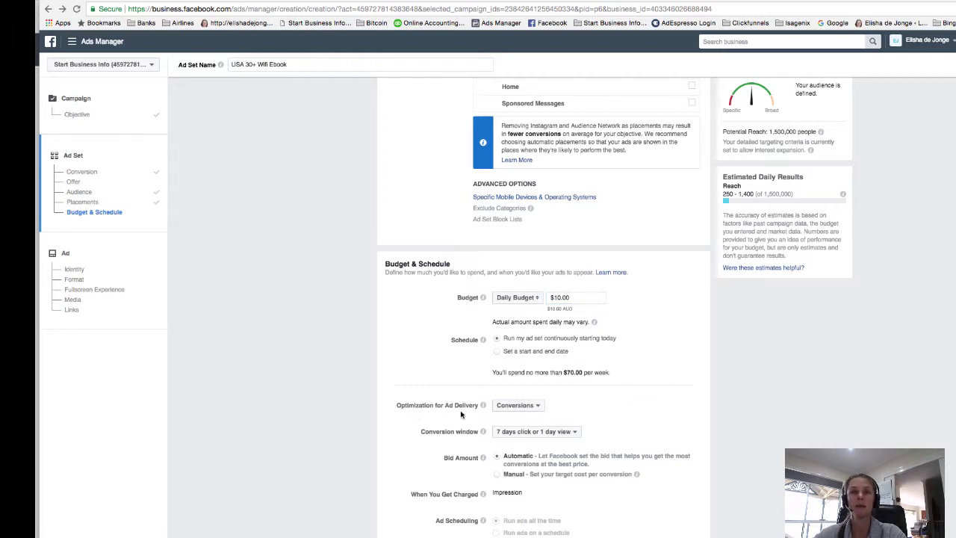
pyautogui.click(575, 433)
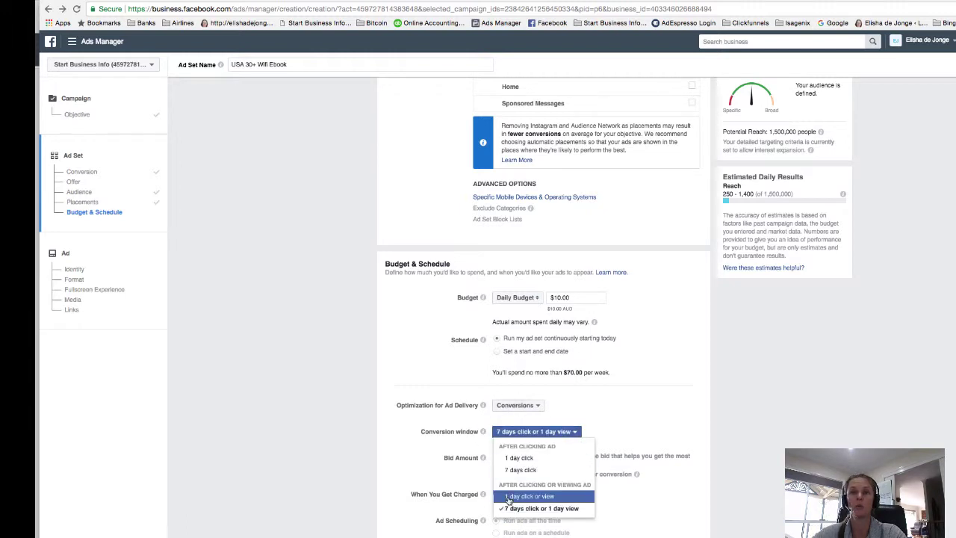
pyautogui.click(546, 497)
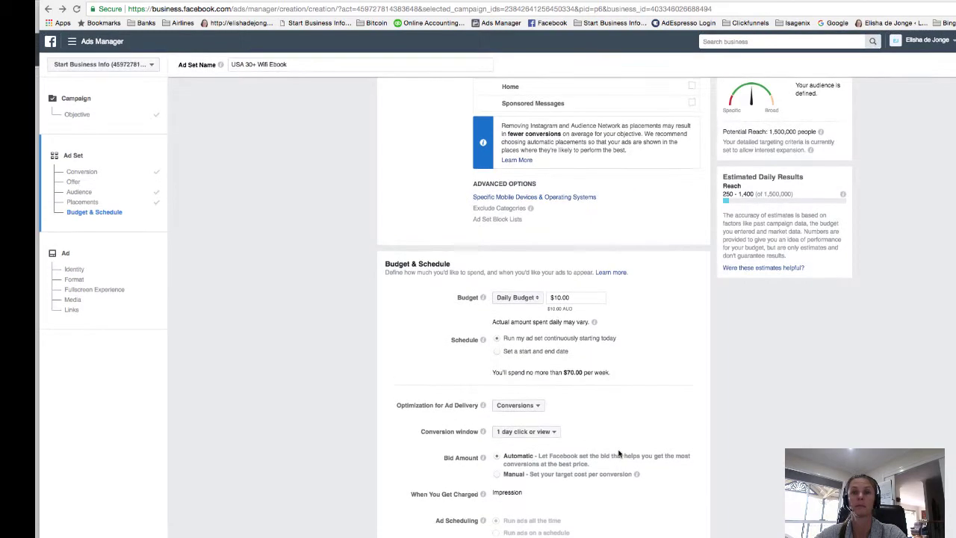
pyautogui.click(662, 487)
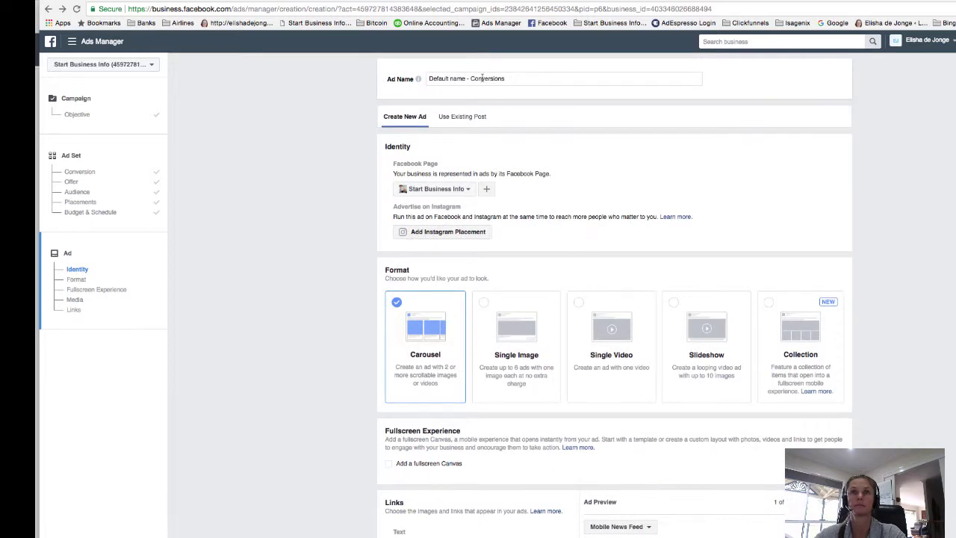
# Delete the 'Default name - ' prefix so the ad is named 'Conversions Wifi girl b'.
pyautogui.moveTo(470, 78); pyautogui.dragTo(427, 79)
pyautogui.press('BackSpace')
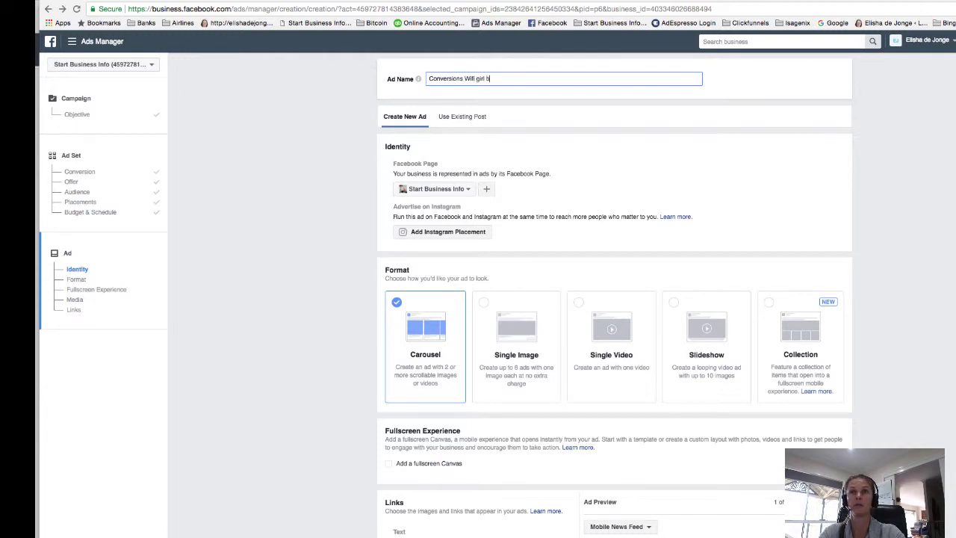
pyautogui.scroll(-1, 481, 97)
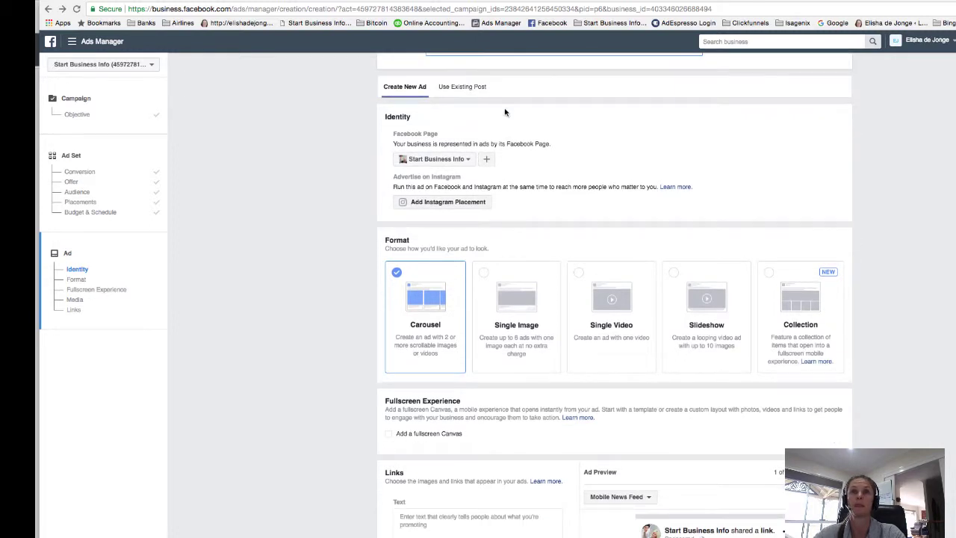
# Use the Single Image format with the free stock photo of a woman reading a book.
pyautogui.scroll(-4, 536, 122)
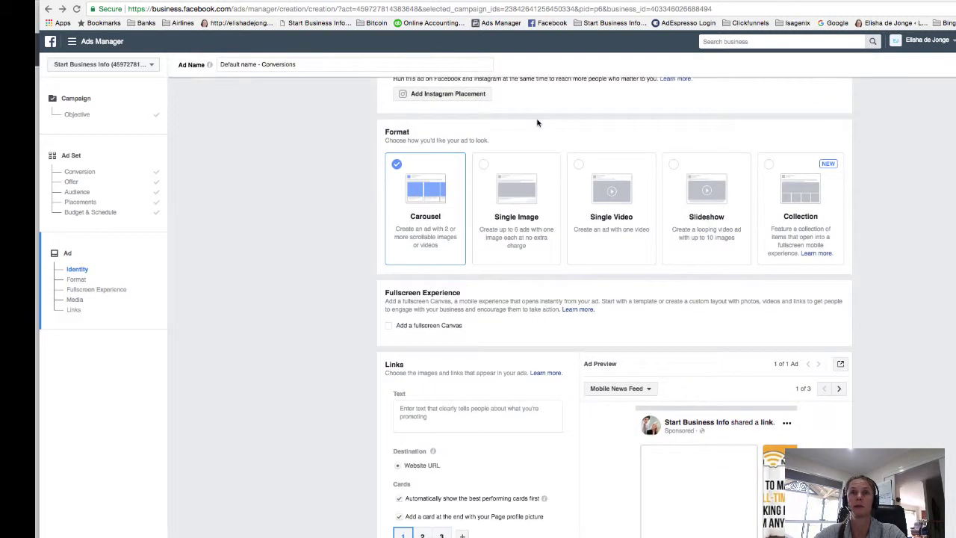
pyautogui.click(506, 198)
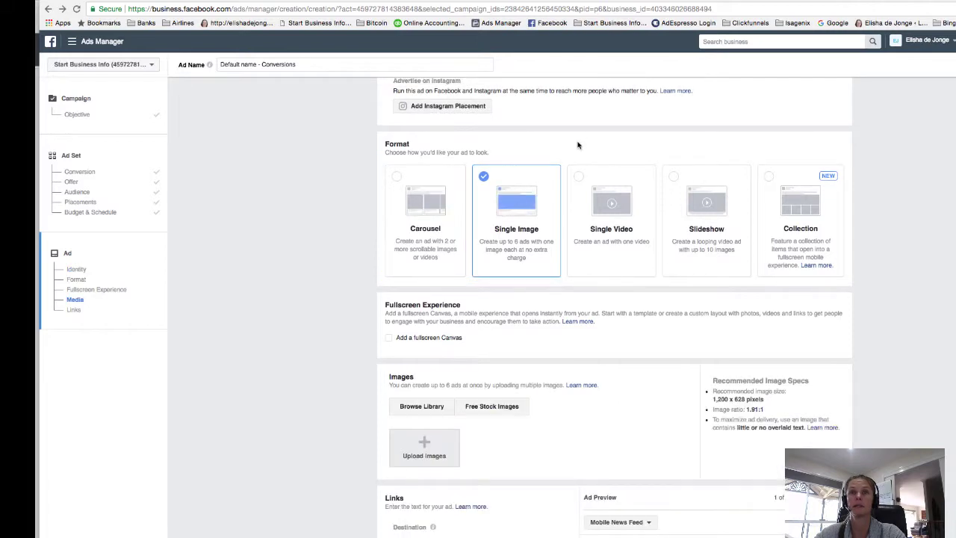
pyautogui.scroll(-6, 577, 145)
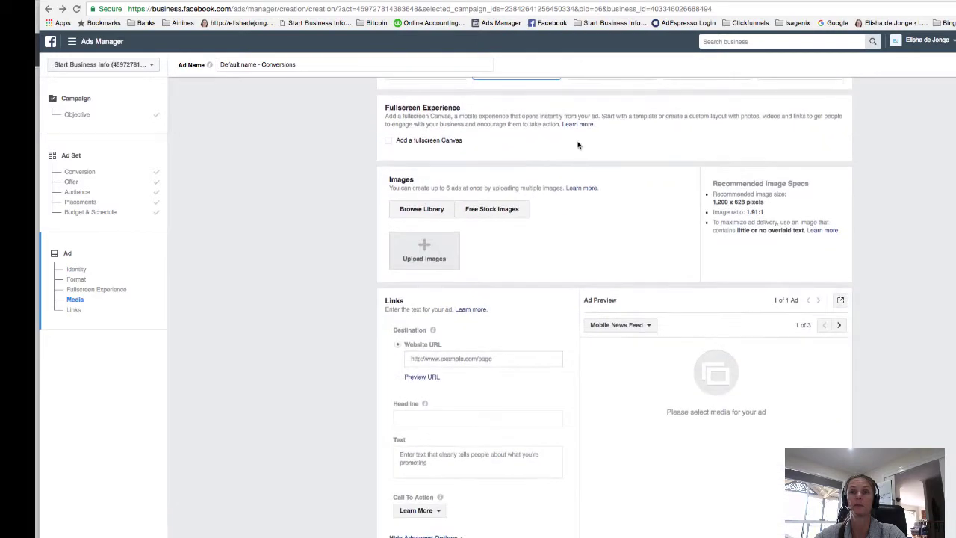
pyautogui.click(487, 210)
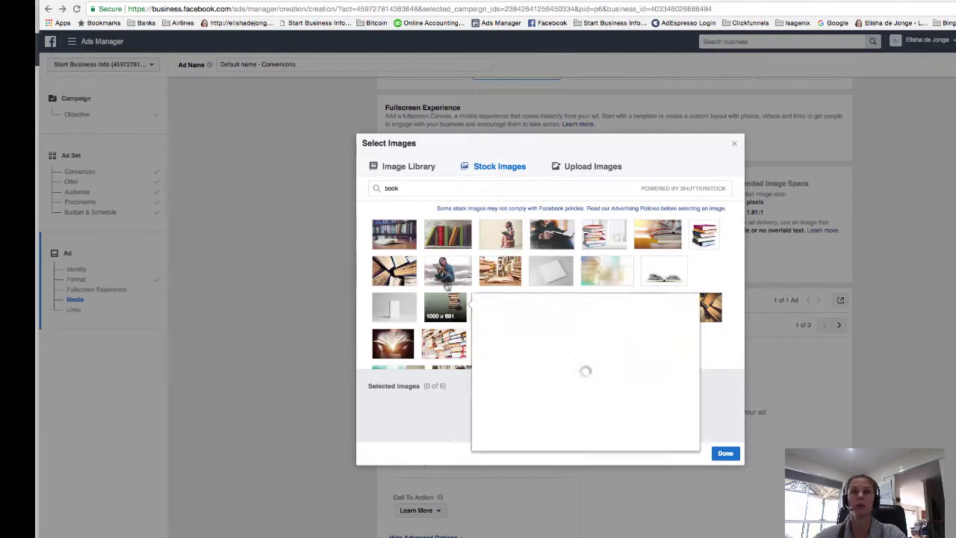
pyautogui.click(440, 273)
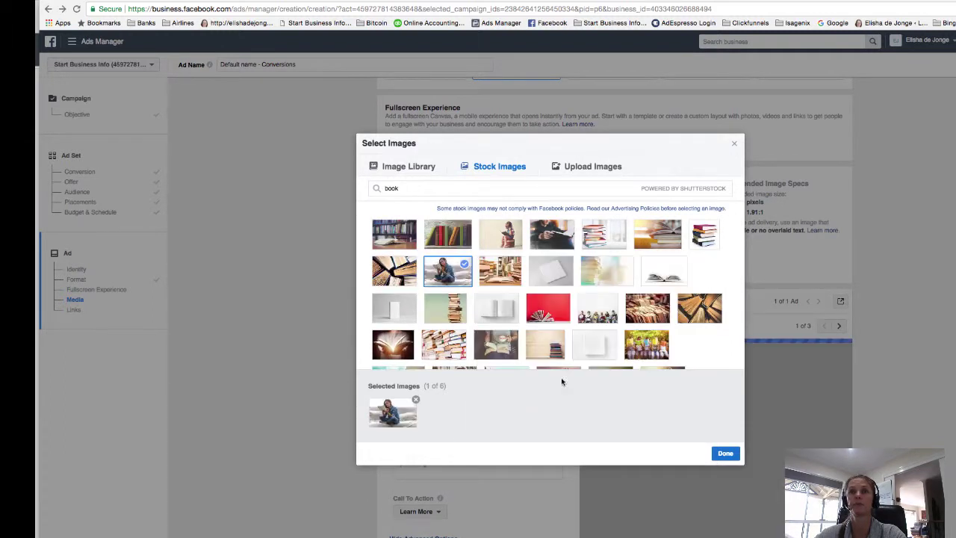
pyautogui.click(725, 452)
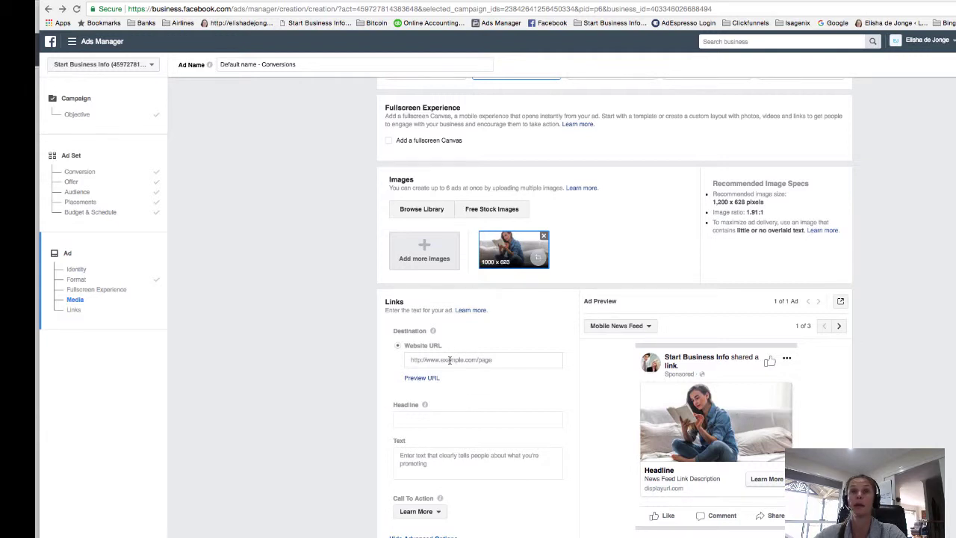
pyautogui.click(450, 360)
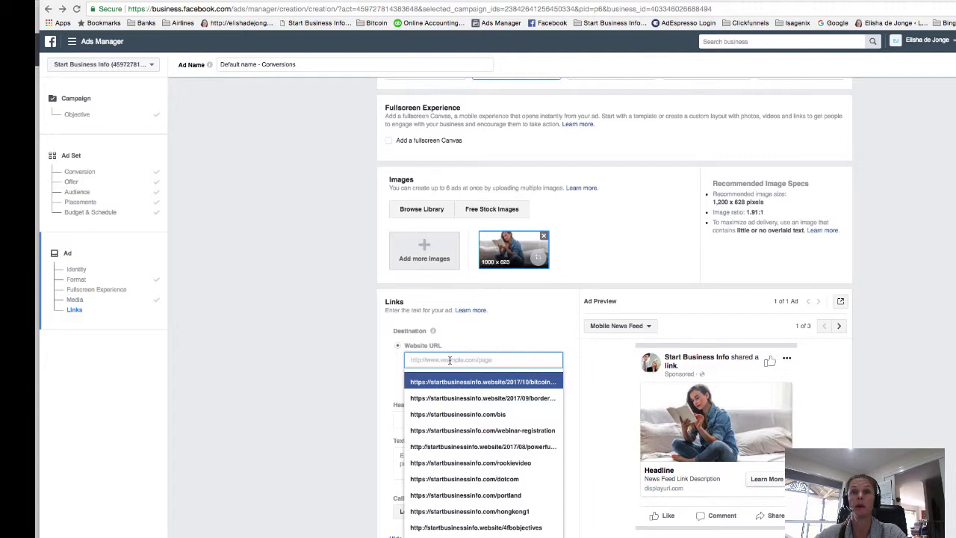
pyautogui.rightClick(449, 360)
pyautogui.click(471, 413)
pyautogui.click(522, 334)
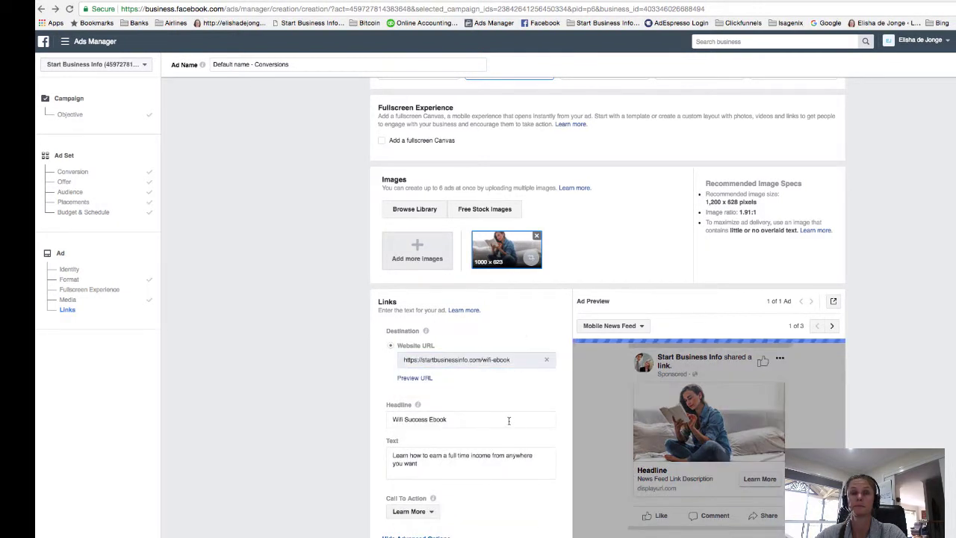
# Set the headline to 'The most exciting AND useful book you'll read this year' and empty the body text.
pyautogui.scroll(-3, 509, 421)
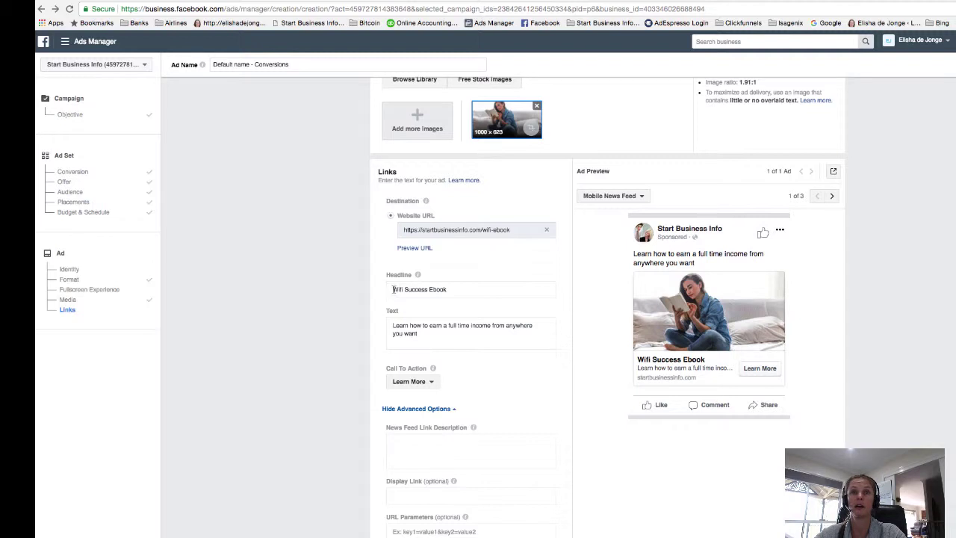
pyautogui.click(390, 289)
pyautogui.hotkey('ctrl', 'a')
pyautogui.write("The most exciting AND useful book you'll read this year")
pyautogui.click(437, 333)
pyautogui.hotkey('ctrl', 'a')
pyautogui.press('BackSpace')
pyautogui.click(487, 351)
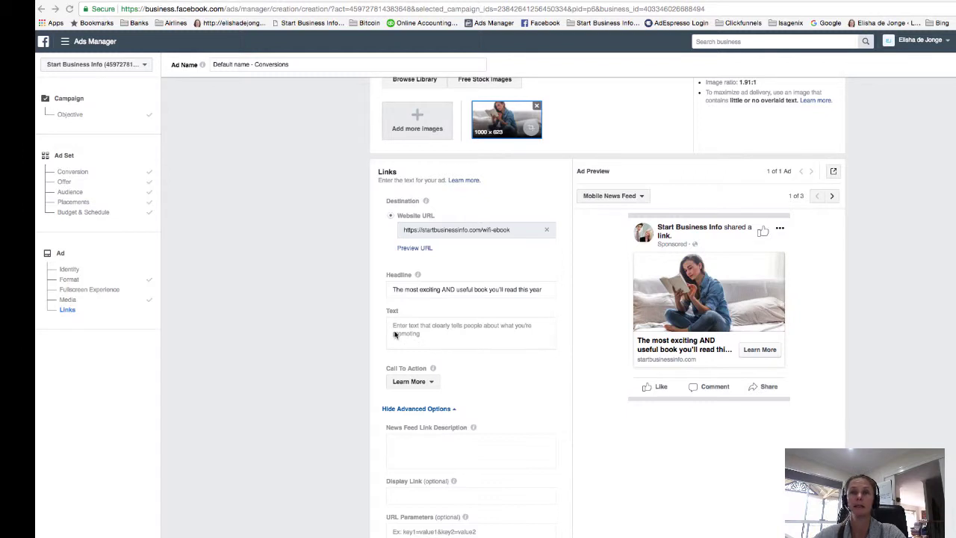
# Paste the WiFi Millionaire ad copy, ending 'Get your copy here:' with the wifi-ebook link on a new line.
pyautogui.click(396, 331)
pyautogui.rightClick(396, 327)
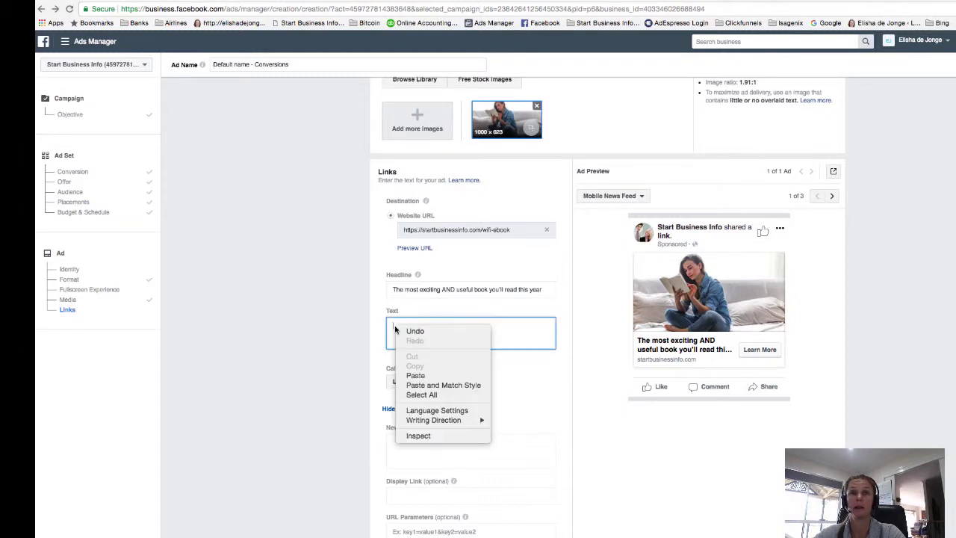
pyautogui.click(431, 378)
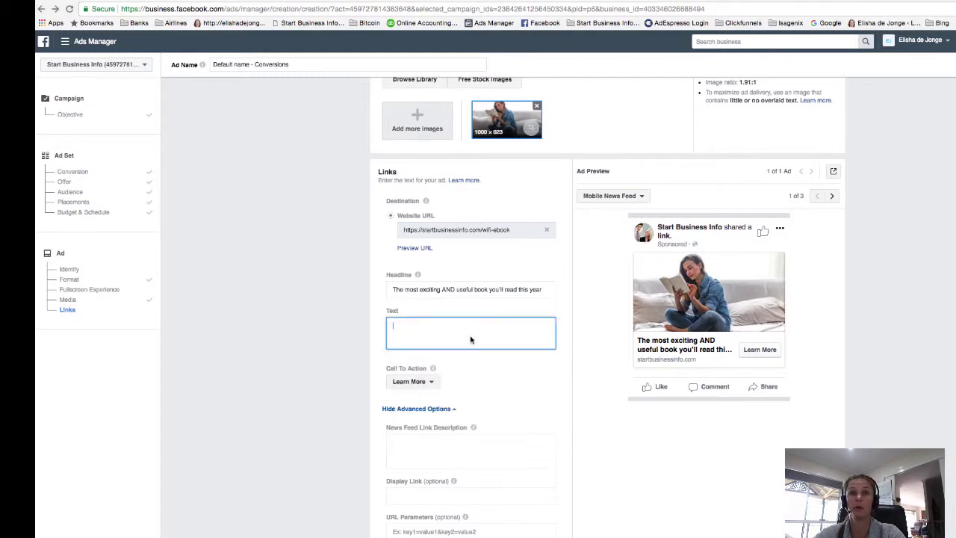
pyautogui.press('super+v')
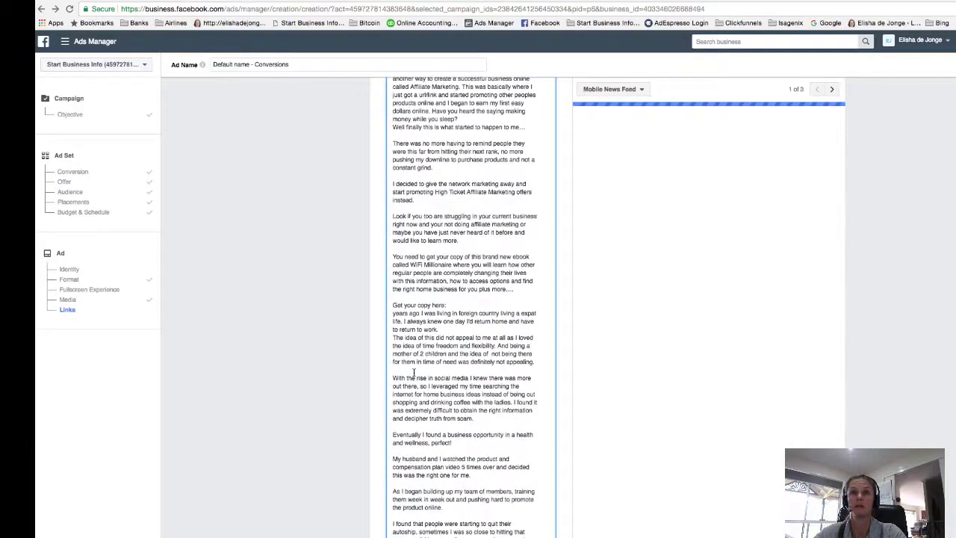
pyautogui.press('super+z')
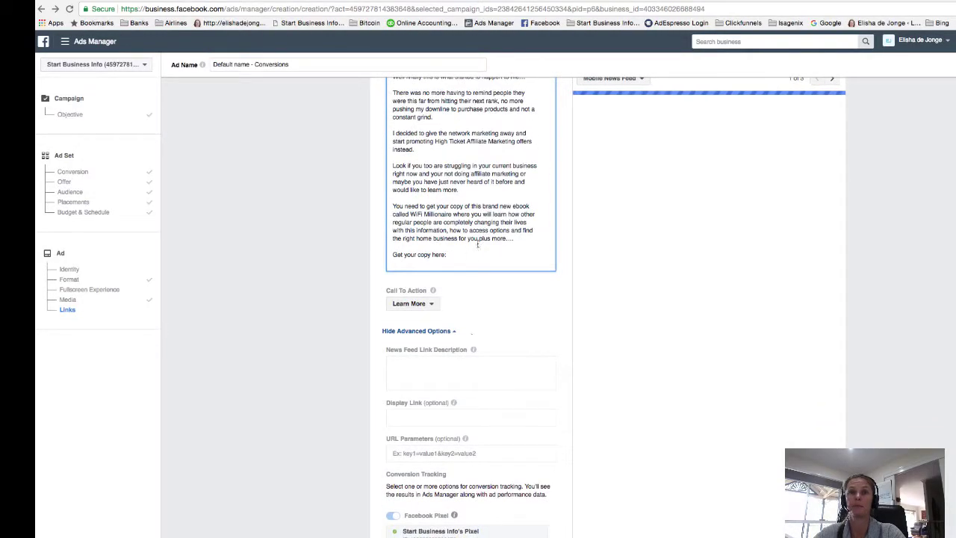
pyautogui.press('Return')
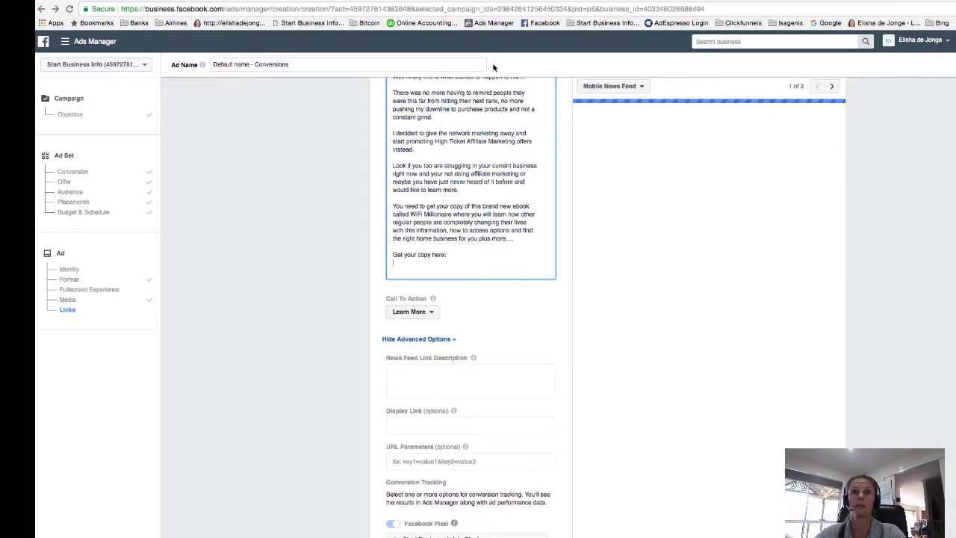
pyautogui.write('https://startbusinessinfo.com/wifi-ebook')
pyautogui.scroll(-2, 461, 247)
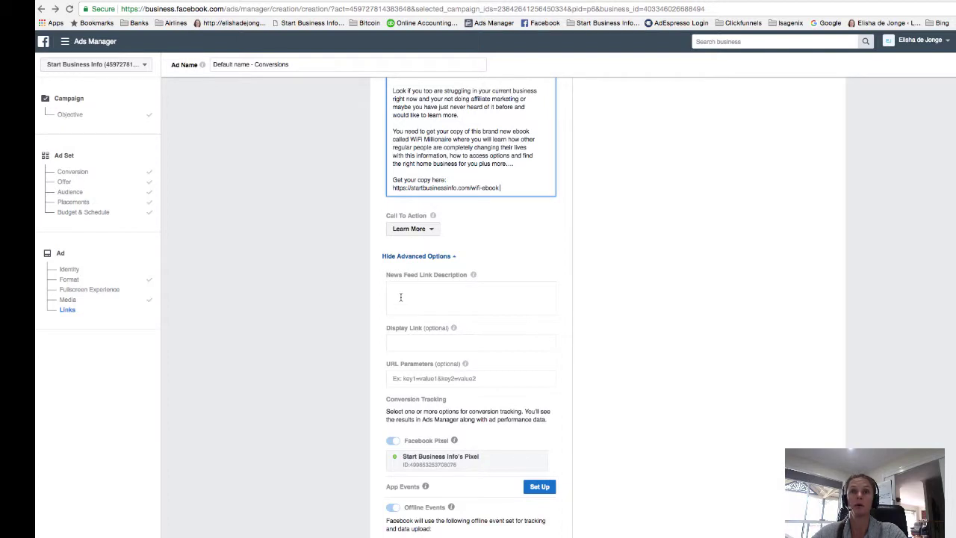
# Step the ad preview through to Desktop News Feed, leaving the News Feed Link Description empty.
pyautogui.click(397, 289)
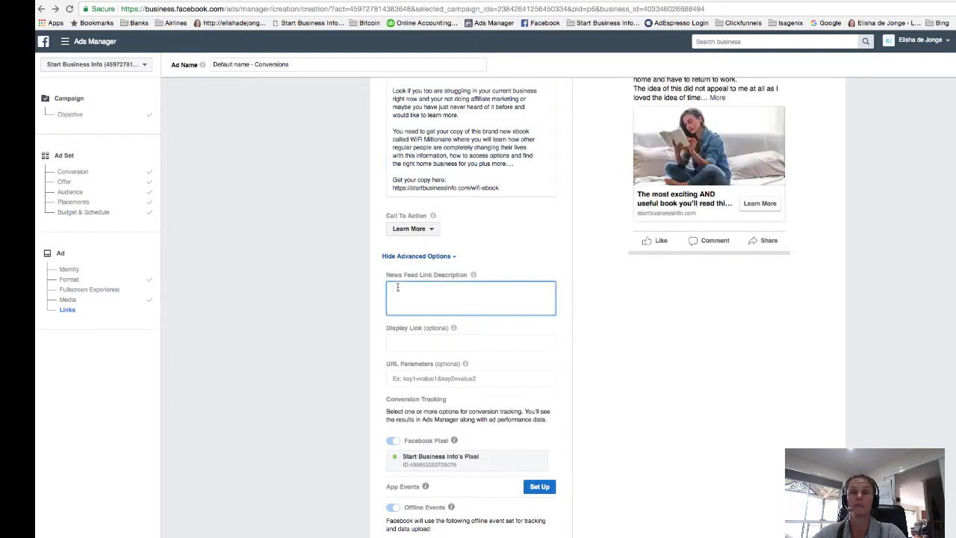
pyautogui.rightClick(397, 288)
pyautogui.click(545, 292)
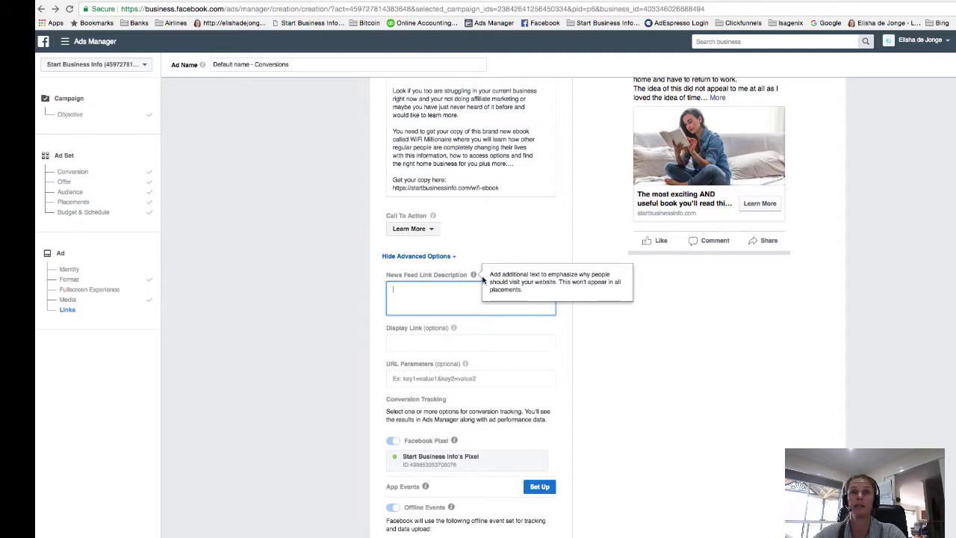
pyautogui.scroll(3, 822, 200)
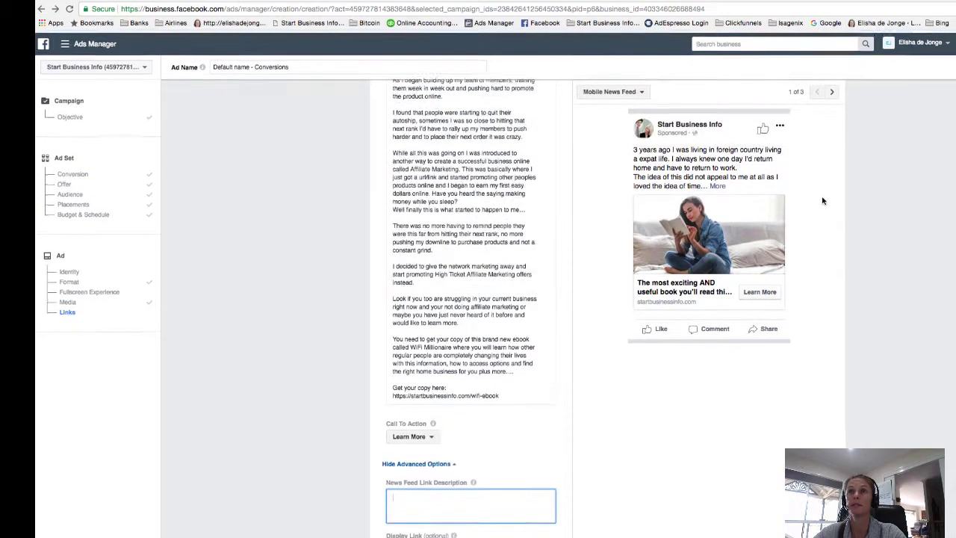
pyautogui.click(831, 90)
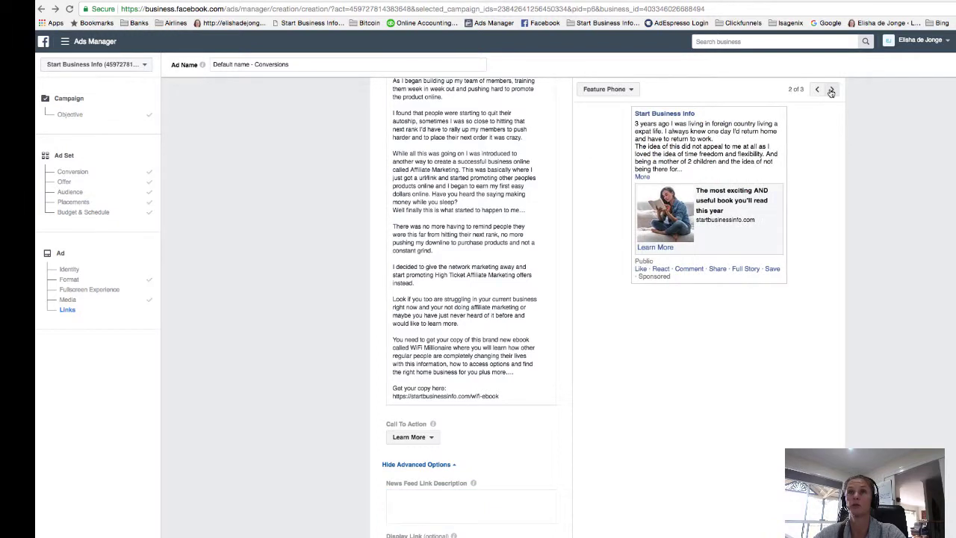
pyautogui.click(830, 91)
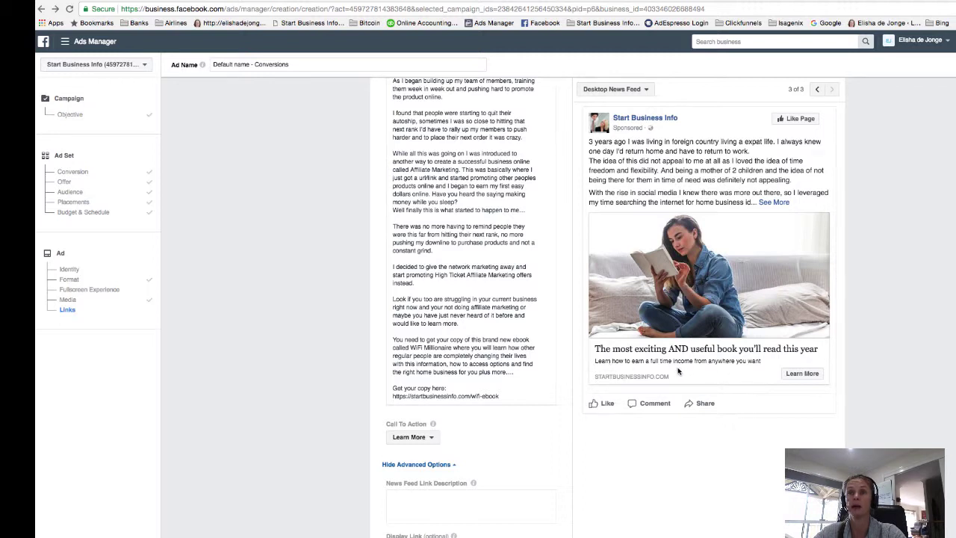
pyautogui.click(399, 496)
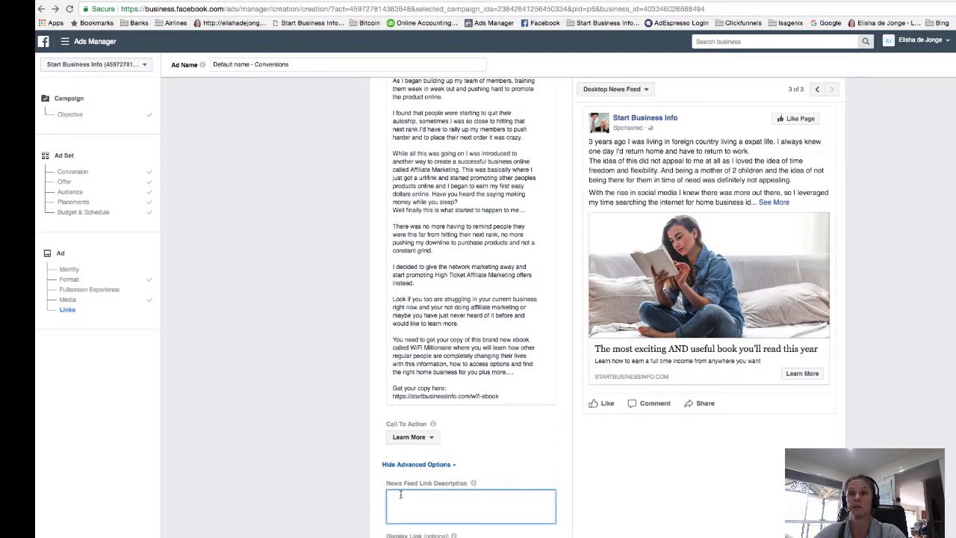
pyautogui.scroll(-3, 400, 494)
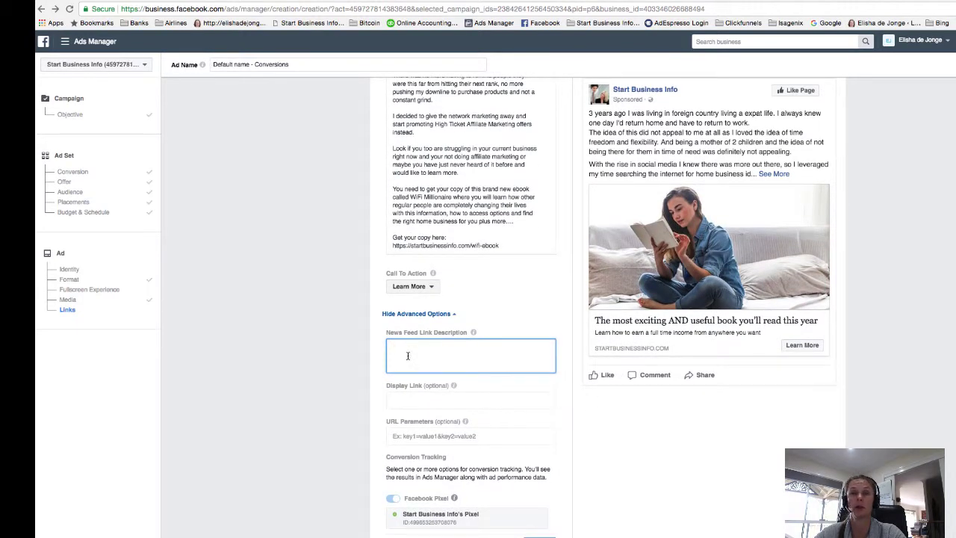
pyautogui.click(400, 400)
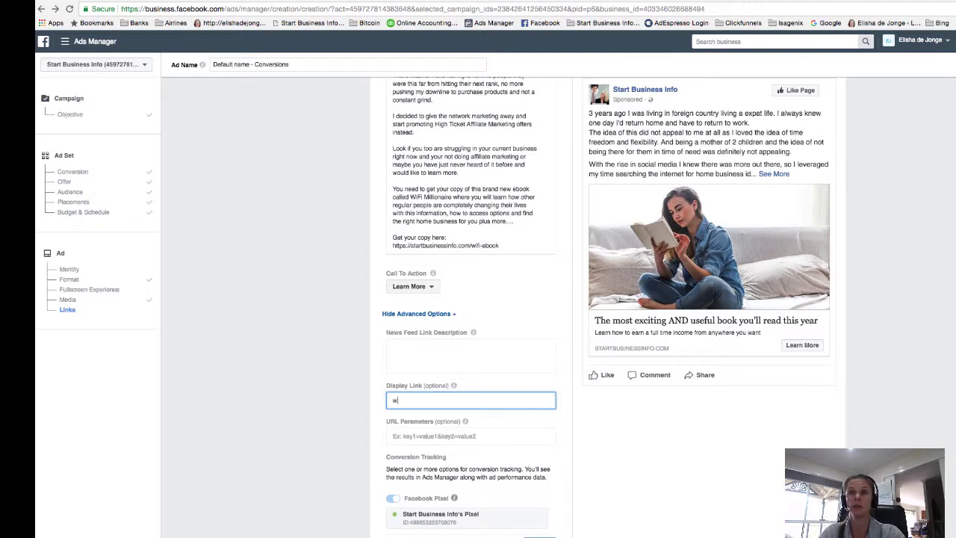
pyautogui.write('ww.start')
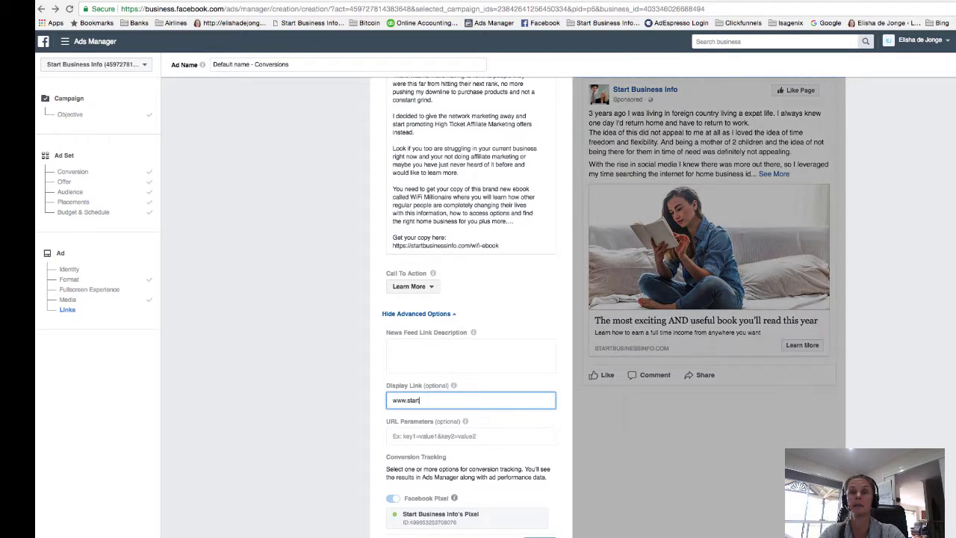
pyautogui.write('business')
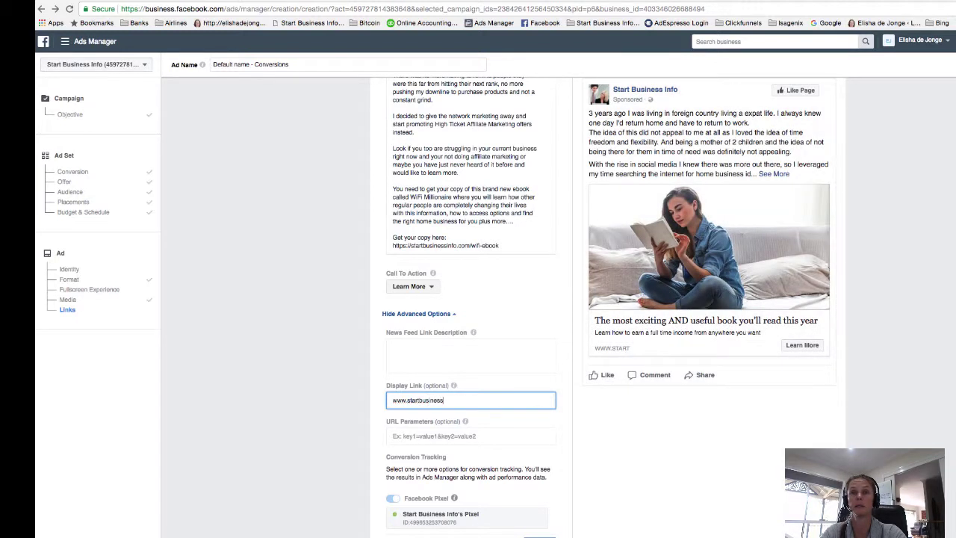
pyautogui.write('info.website')
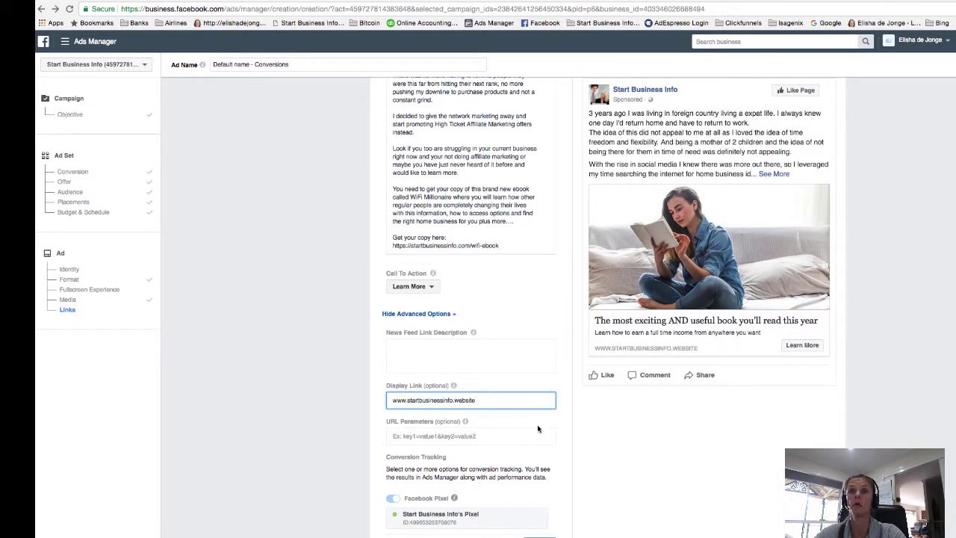
# Leave ad creation and go to the Ads Manager Campaigns list through the top-left menu.
pyautogui.scroll(-3, 538, 430)
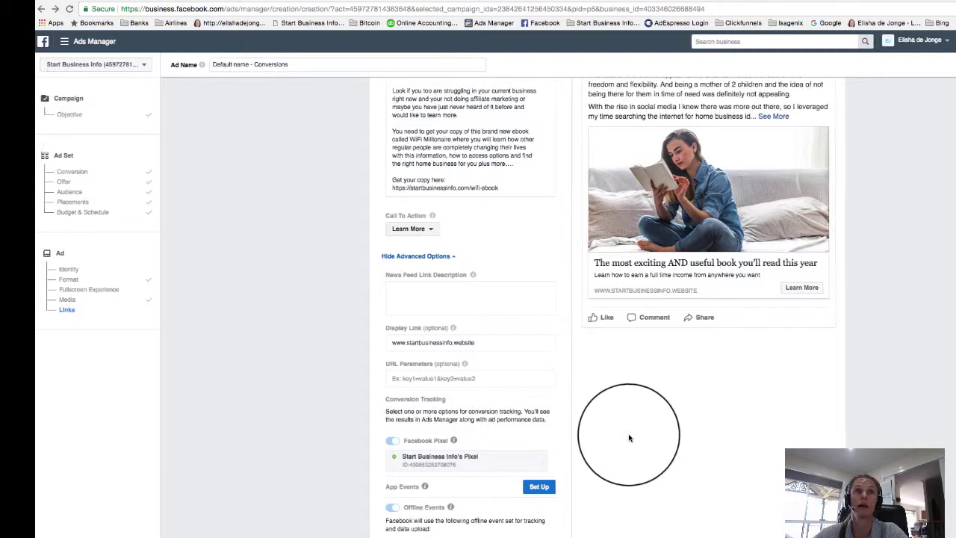
pyautogui.click(65, 42)
pyautogui.click(61, 95)
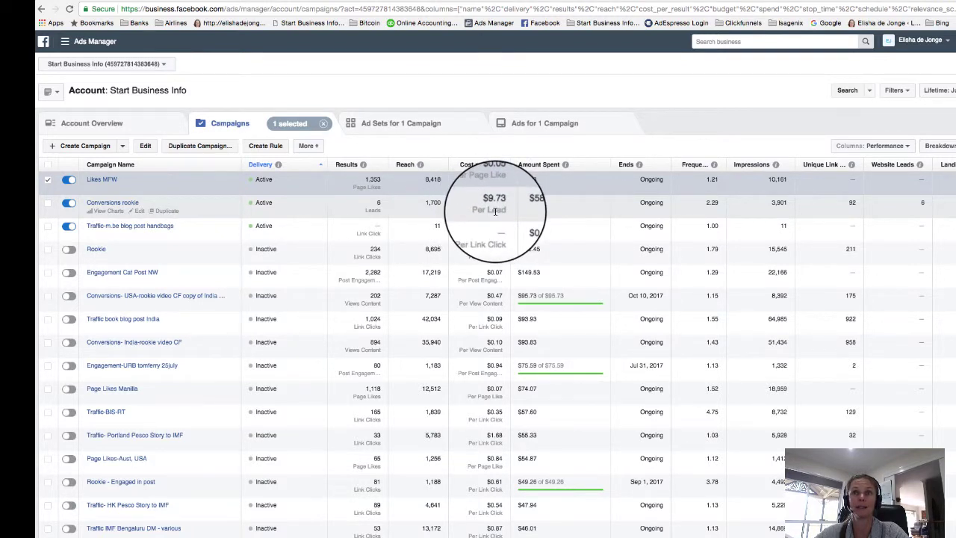
# Switch the Campaigns table to the Performance and Clicks column preset and review the columns.
pyautogui.click(885, 147)
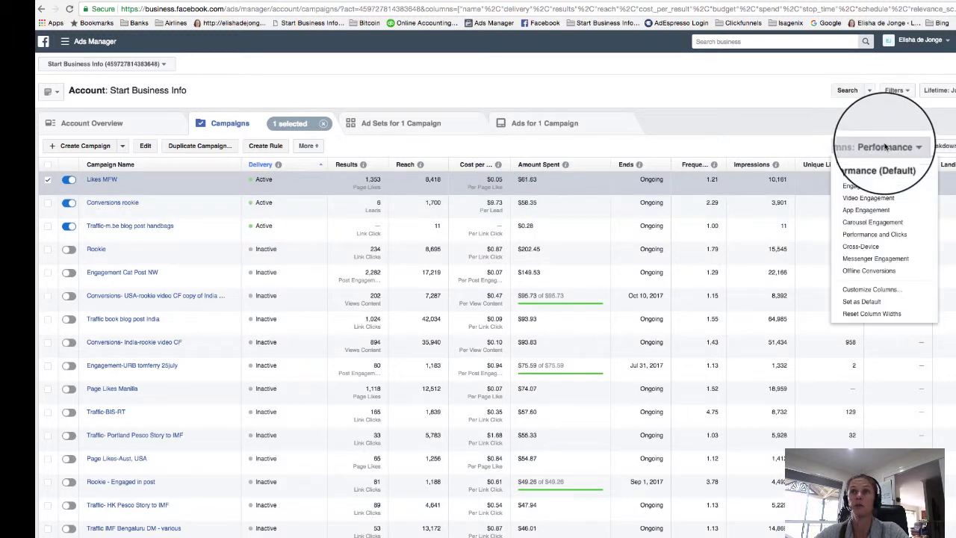
pyautogui.click(872, 238)
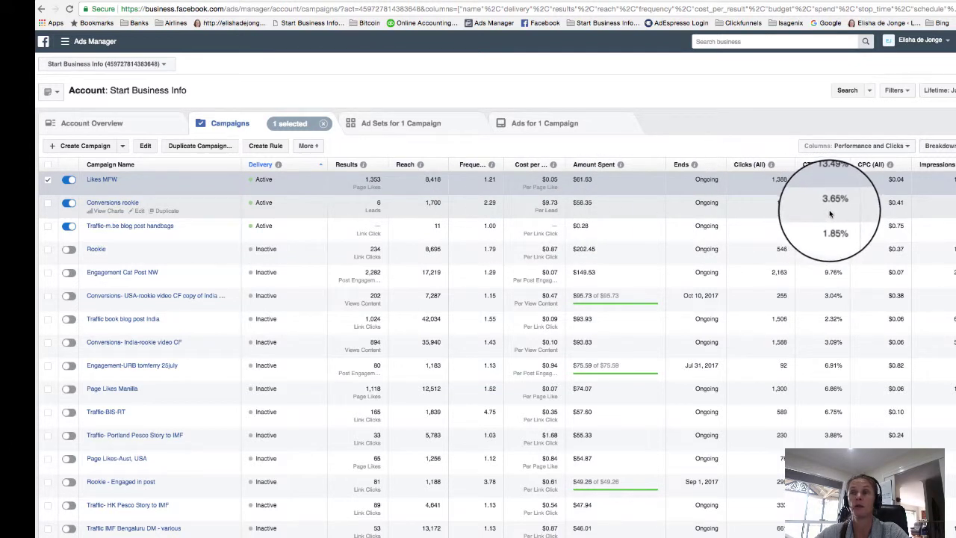
pyautogui.hscroll(5, 830, 214)
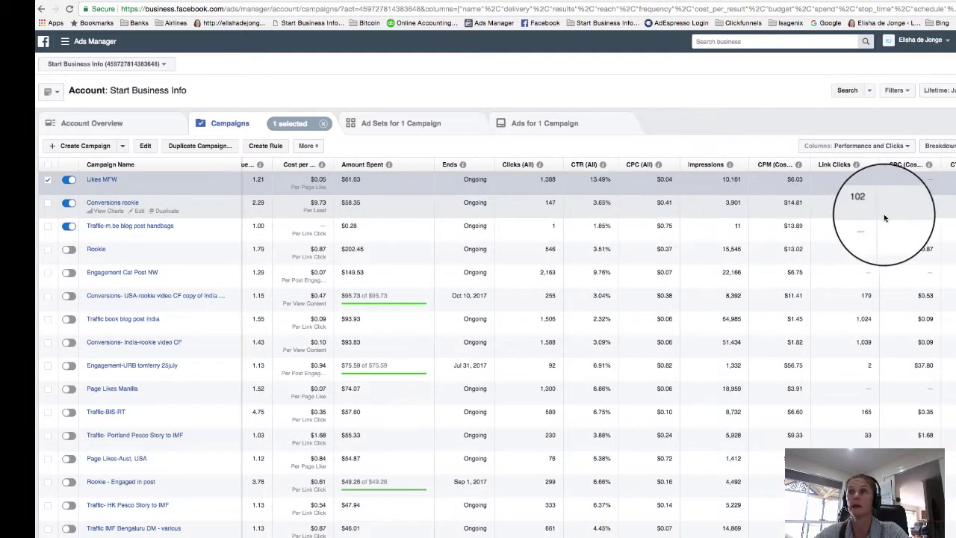
pyautogui.hscroll(6, 885, 218)
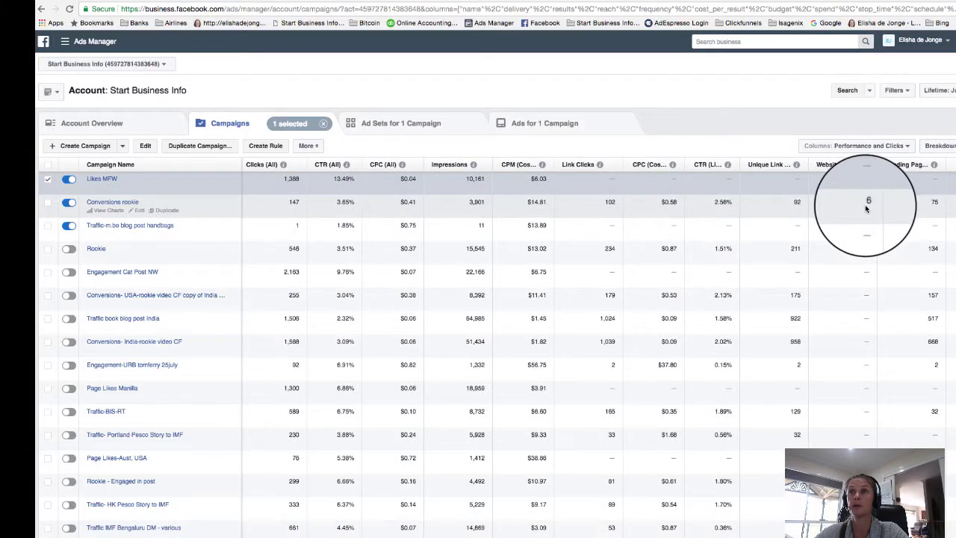
pyautogui.hscroll(-10, 867, 209)
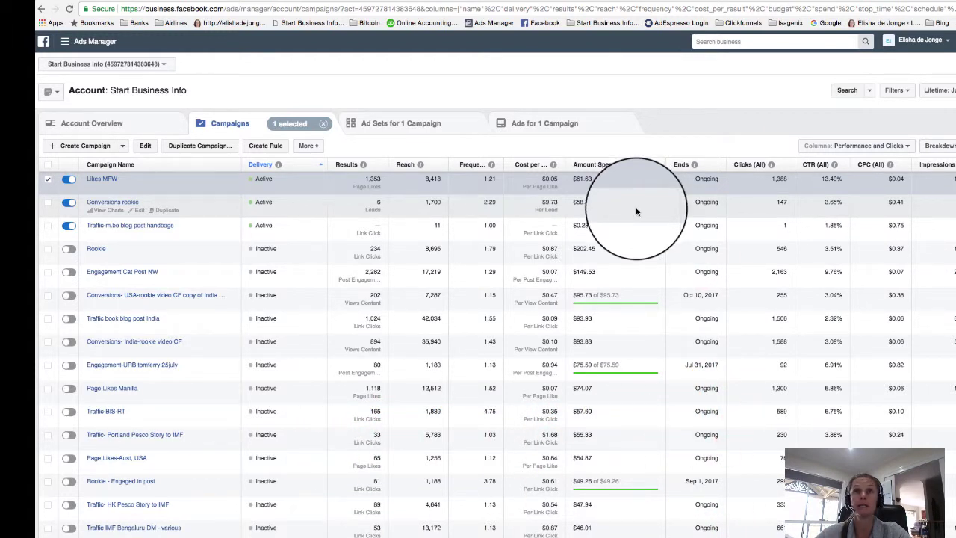
# Switch to the ClickFunnels tab showing the WIFI MILLIONAIRE EBOOK funnel's Wifi Ebook optin step.
pyautogui.click(668, 1)
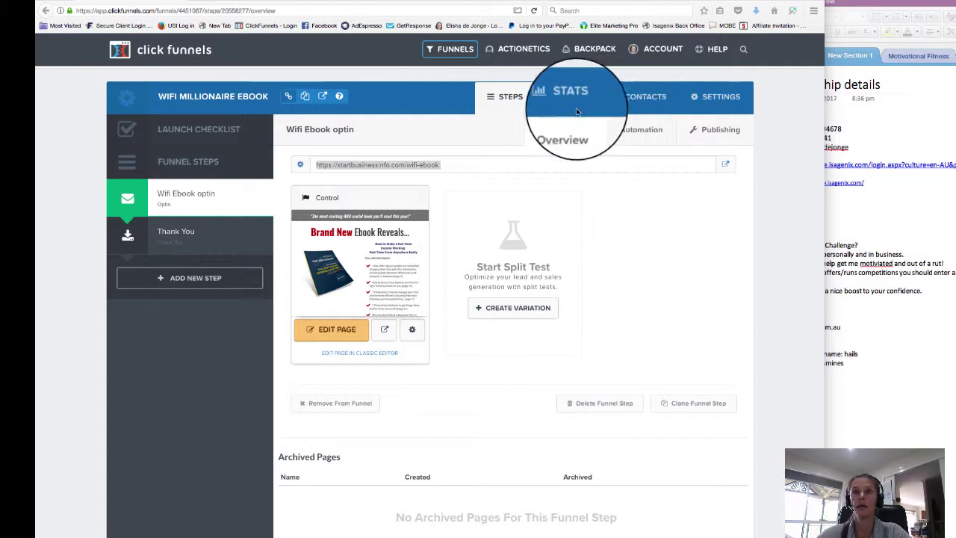
# Check the funnel's Contacts list, then view its Stats for pageviews and opt-in rate.
pyautogui.click(639, 97)
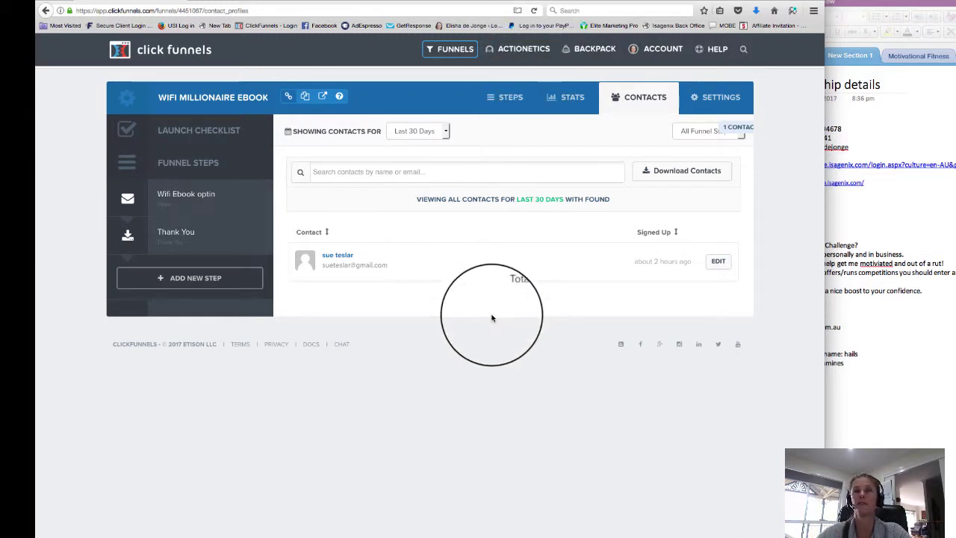
pyautogui.click(557, 98)
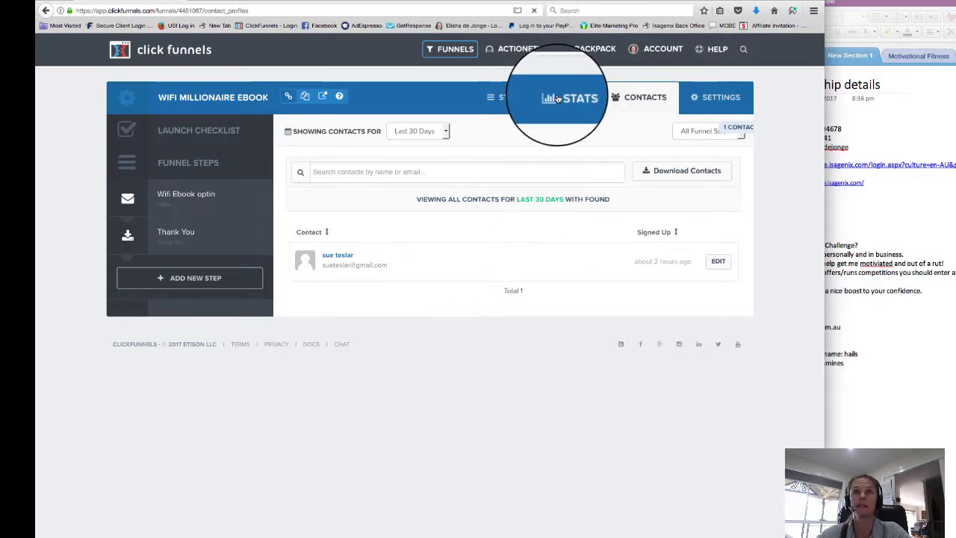